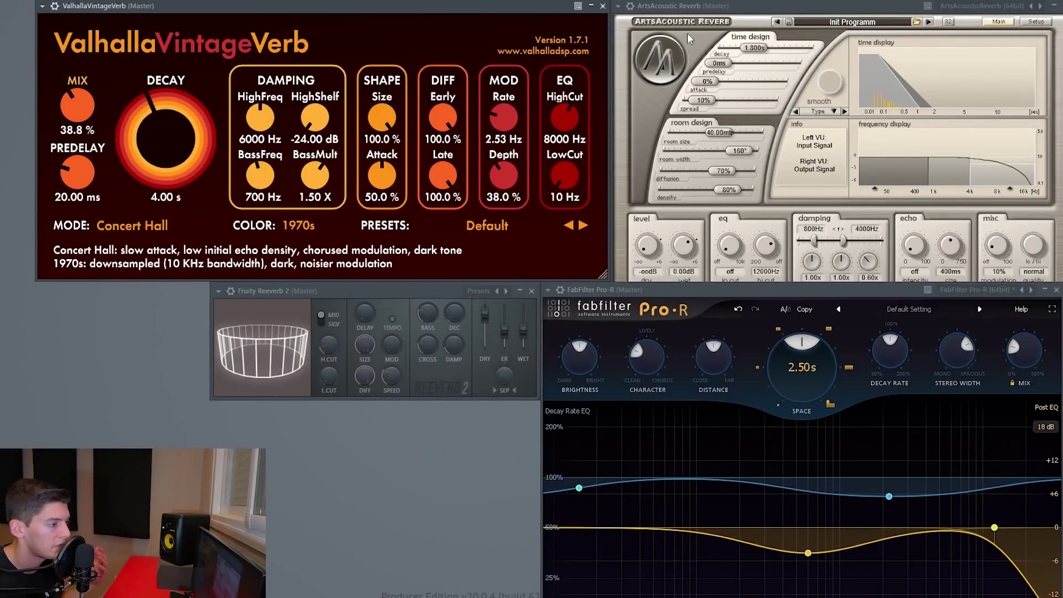
Step: Push ValhallaVintageVerb's MIX knob to 100% wet, comparing briefly against about 75%
{"action": "left_click", "coordinate": [313, 290]}
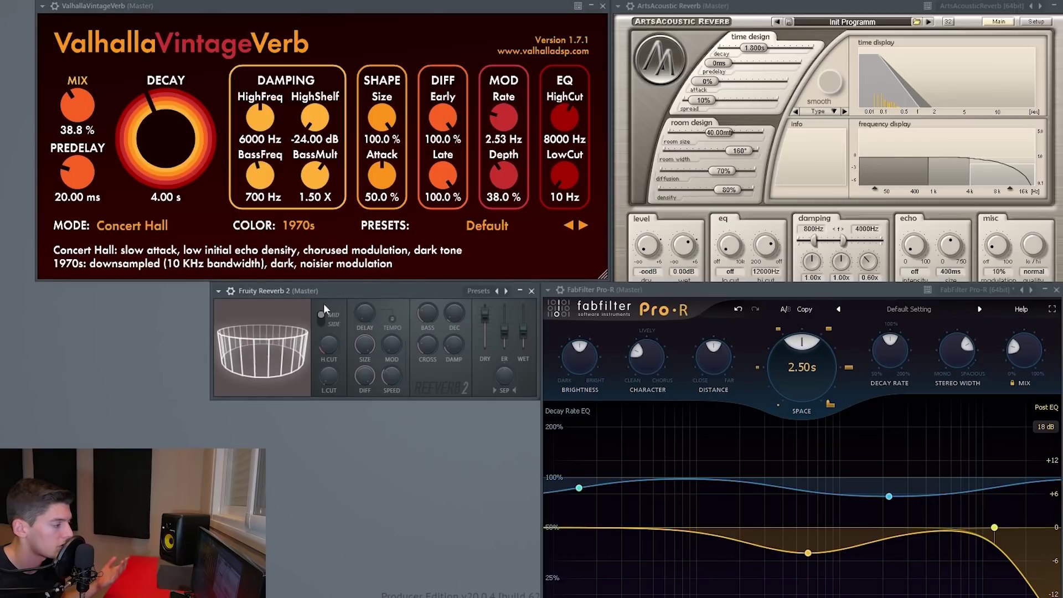
{"action": "left_click", "coordinate": [687, 294]}
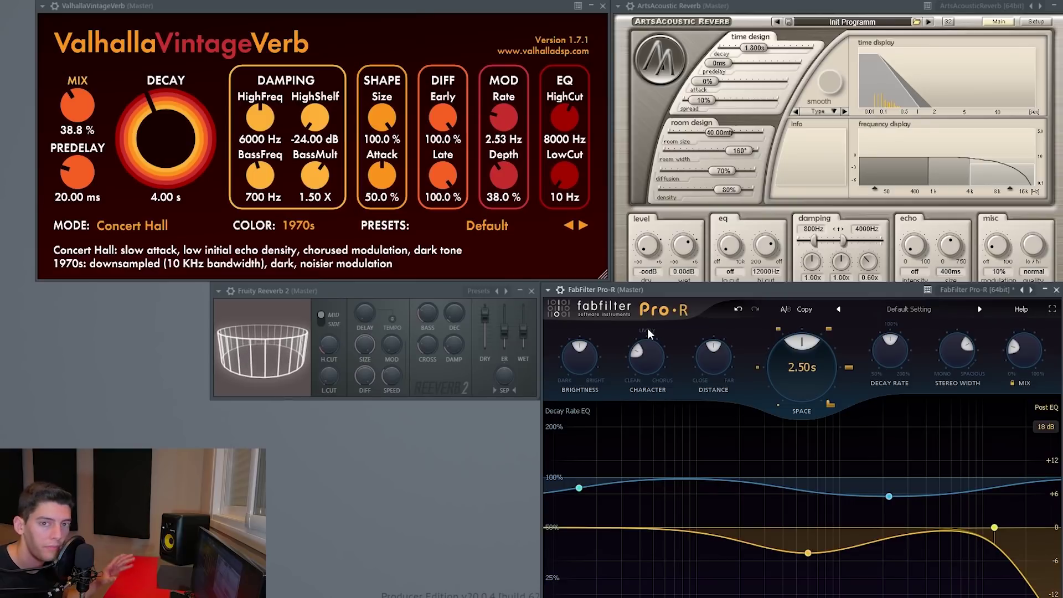
{"action": "mouse_move", "coordinate": [88, 119]}
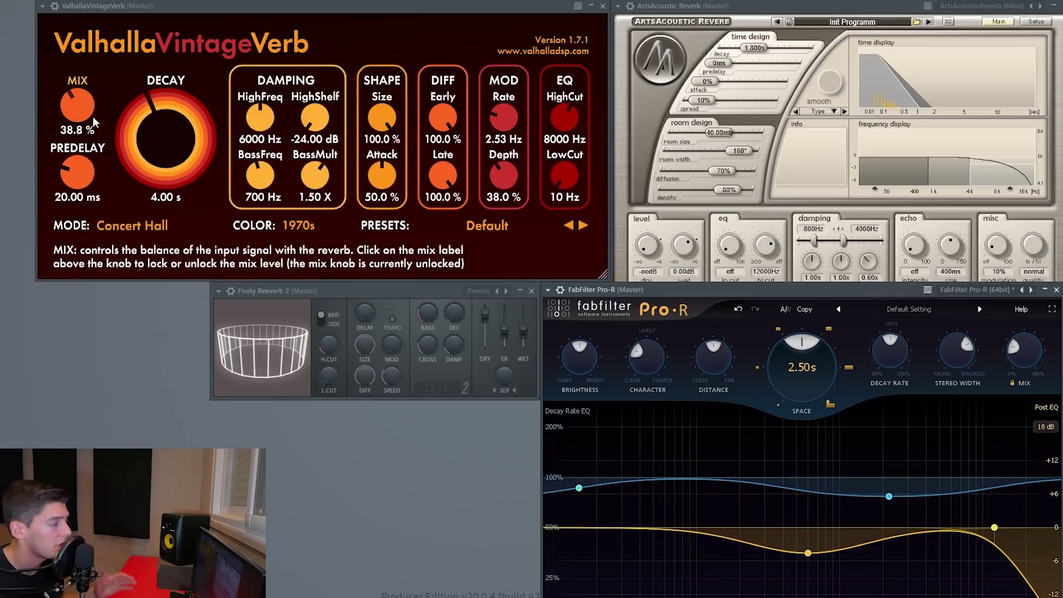
{"action": "left_click_drag", "start_coordinate": [89, 119], "coordinate": [86, 161]}
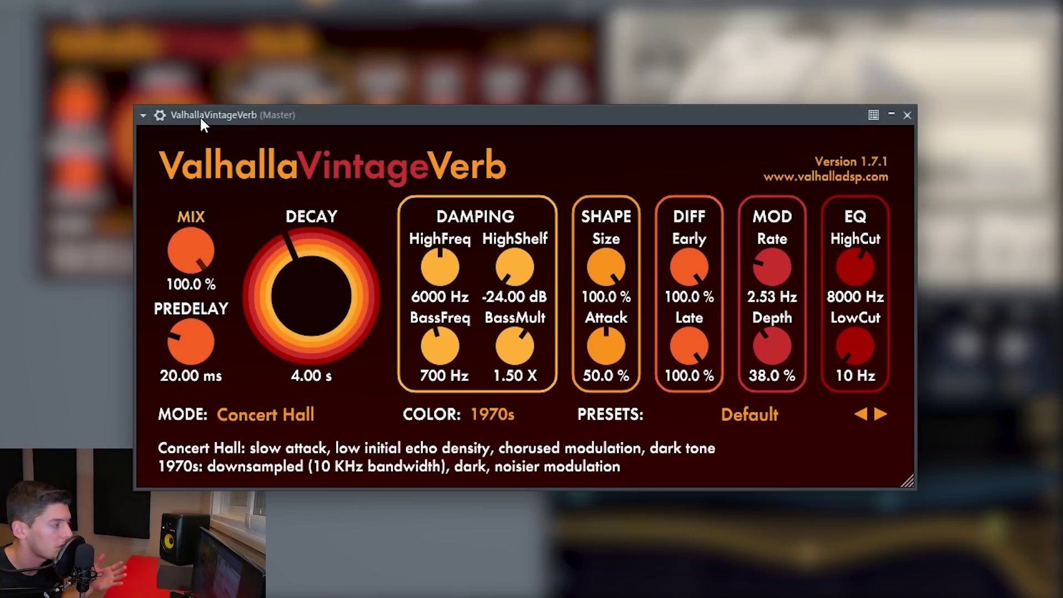
{"action": "left_click_drag", "start_coordinate": [206, 399], "coordinate": [209, 137]}
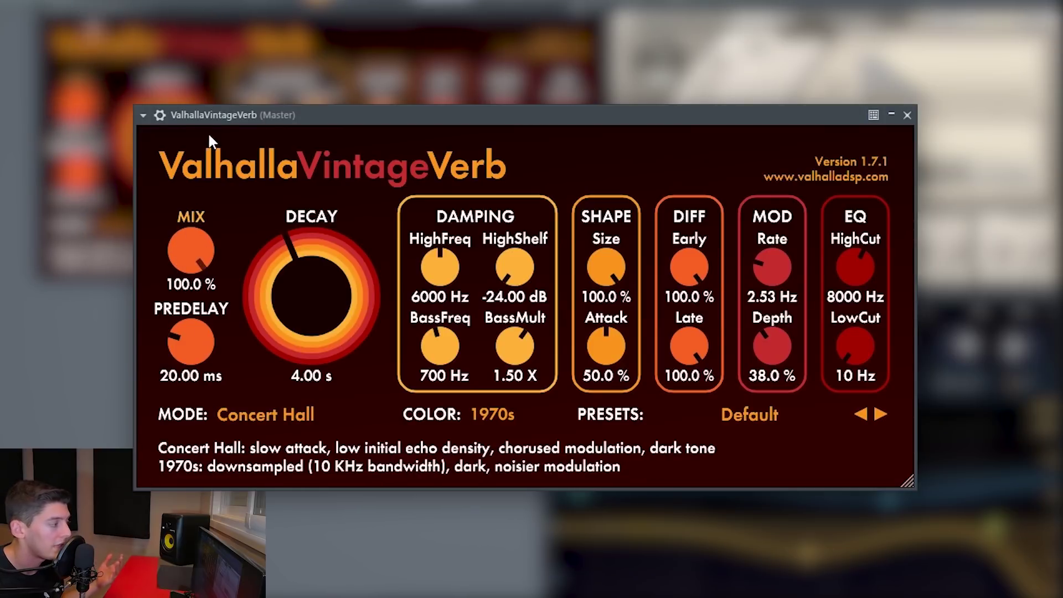
{"action": "mouse_move", "coordinate": [193, 260]}
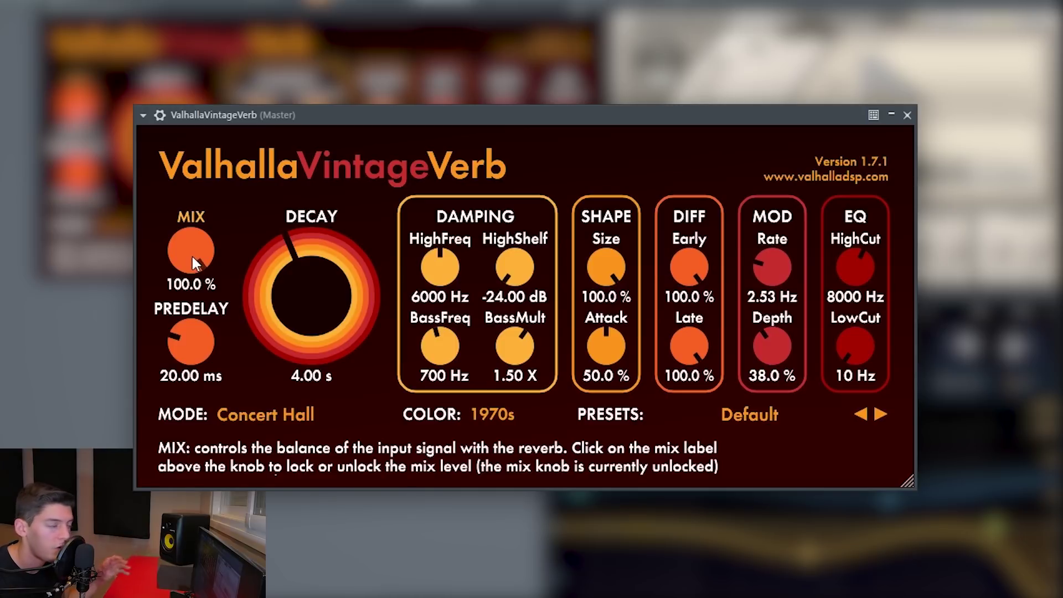
{"action": "left_click_drag", "start_coordinate": [198, 255], "coordinate": [191, 310]}
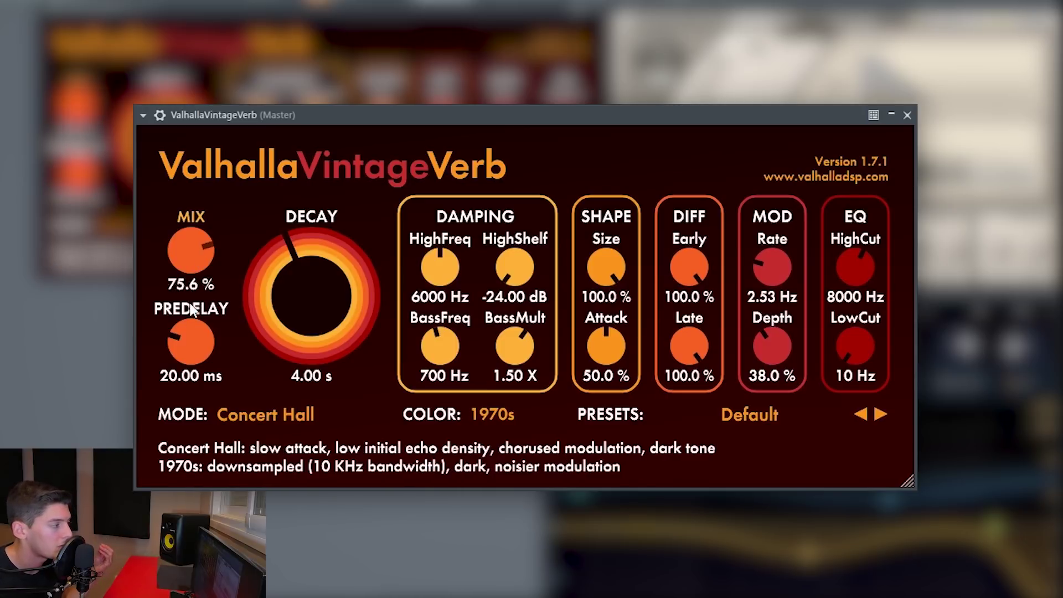
{"action": "left_click_drag", "start_coordinate": [177, 355], "coordinate": [185, 210]}
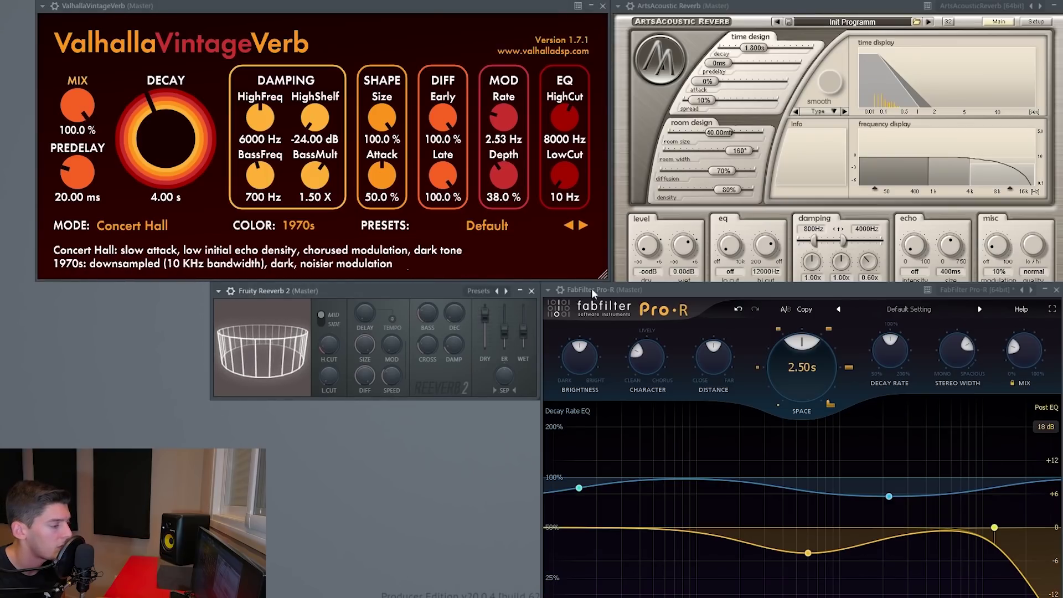
{"action": "left_click", "coordinate": [642, 248]}
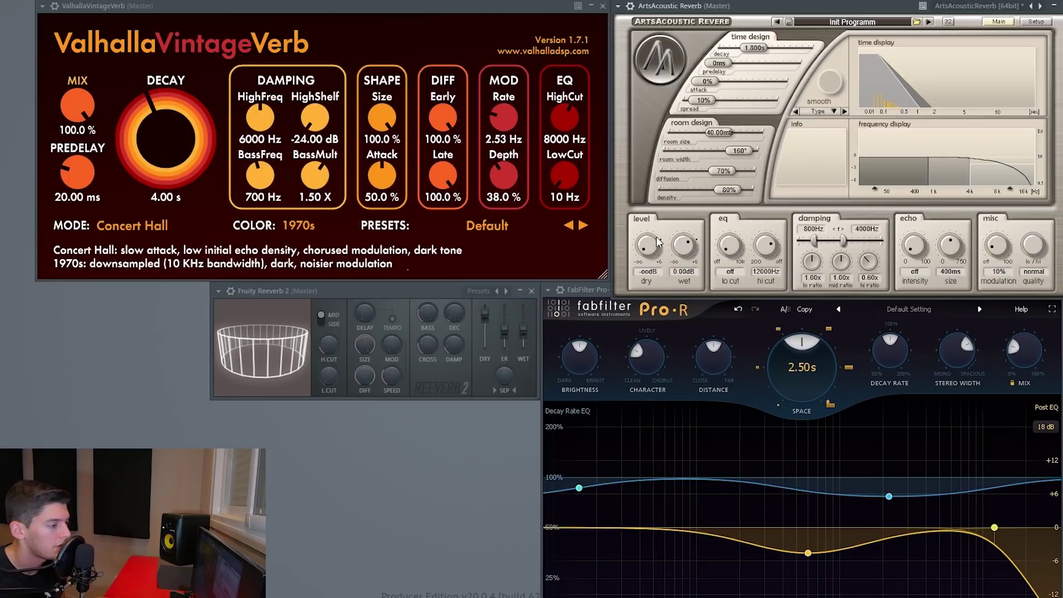
{"action": "left_click", "coordinate": [1009, 361]}
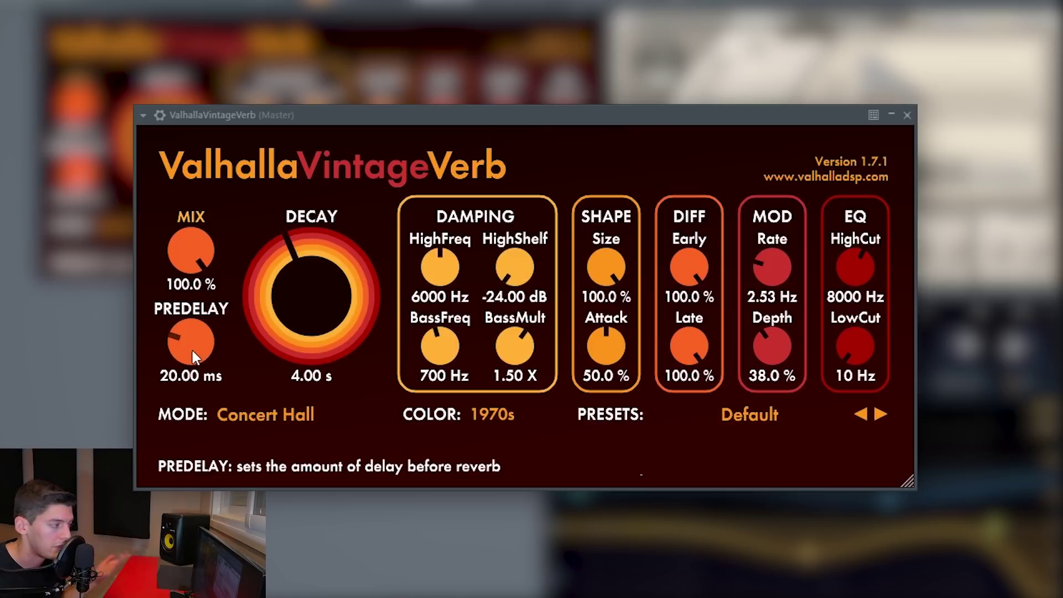
Step: Raise VintageVerb's predelay to 228.70 ms and drop its DECAY to 3.20 s
{"action": "left_click_drag", "start_coordinate": [191, 351], "coordinate": [187, 367]}
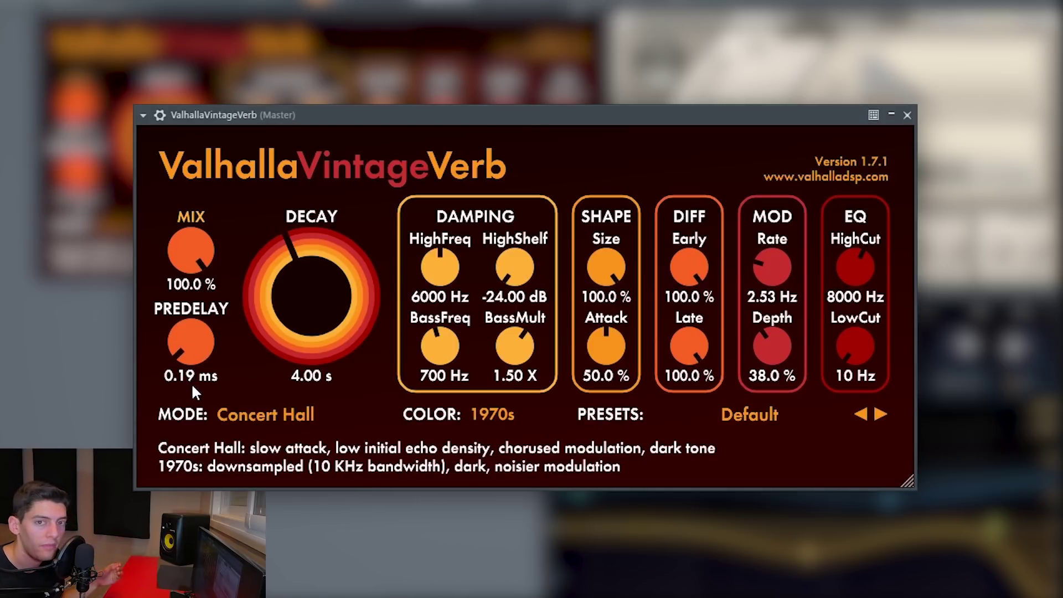
{"action": "left_click_drag", "start_coordinate": [191, 383], "coordinate": [202, 211]}
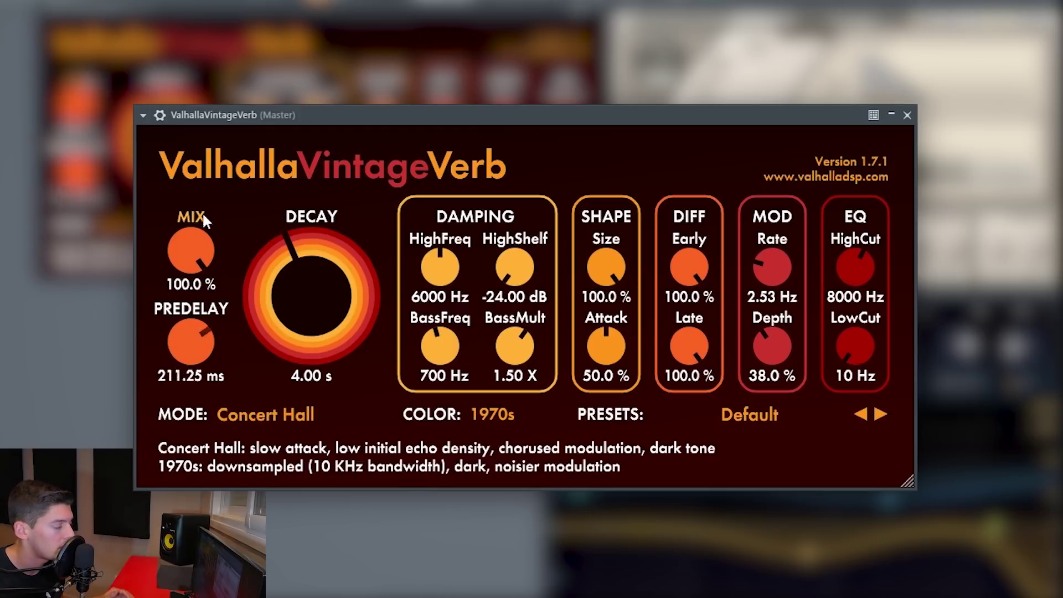
{"action": "scroll", "coordinate": [214, 349], "scroll_direction": "up", "scroll_amount": 1}
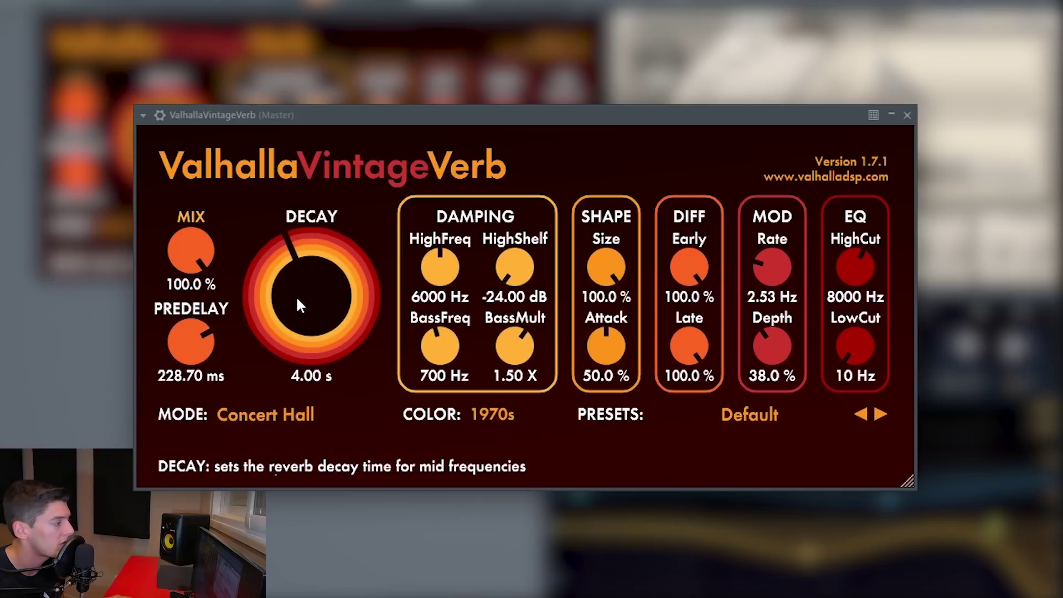
{"action": "mouse_move", "coordinate": [298, 300]}
{"action": "left_mouse_down"}
{"action": "mouse_move", "coordinate": [297, 277]}
{"action": "mouse_move", "coordinate": [301, 304]}
{"action": "left_mouse_up"}
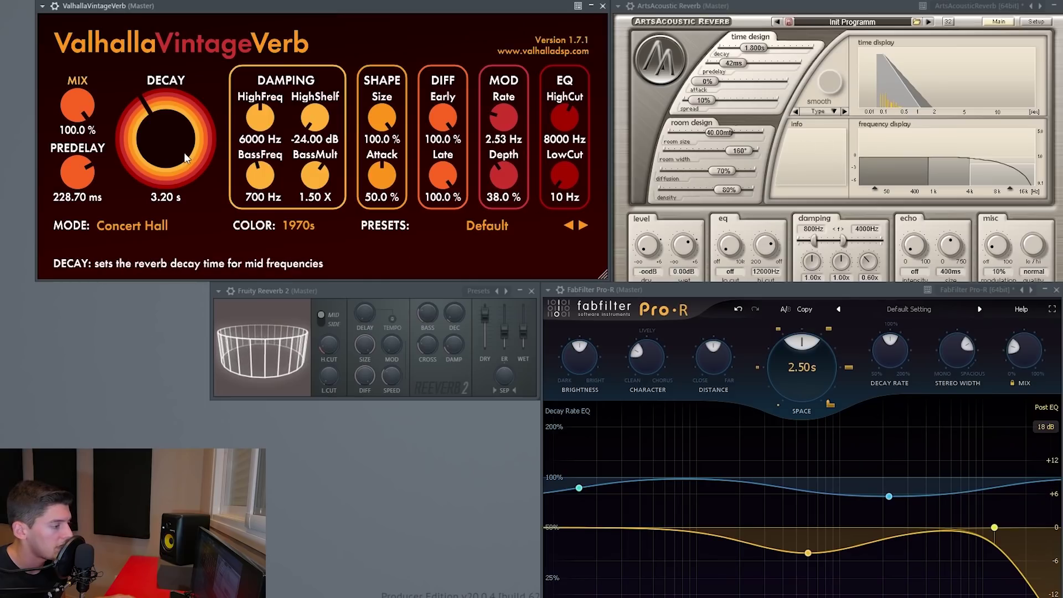
Step: Lengthen Valhalla decay to 4.76 s, Pro-R space to 2.58 s and ArtsAcoustic decay to 1.742 s
{"action": "mouse_move", "coordinate": [332, 286]}
{"action": "left_mouse_down"}
{"action": "mouse_move", "coordinate": [335, 310]}
{"action": "mouse_move", "coordinate": [338, 289]}
{"action": "left_mouse_up"}
{"action": "left_click_drag", "start_coordinate": [187, 133], "coordinate": [189, 166]}
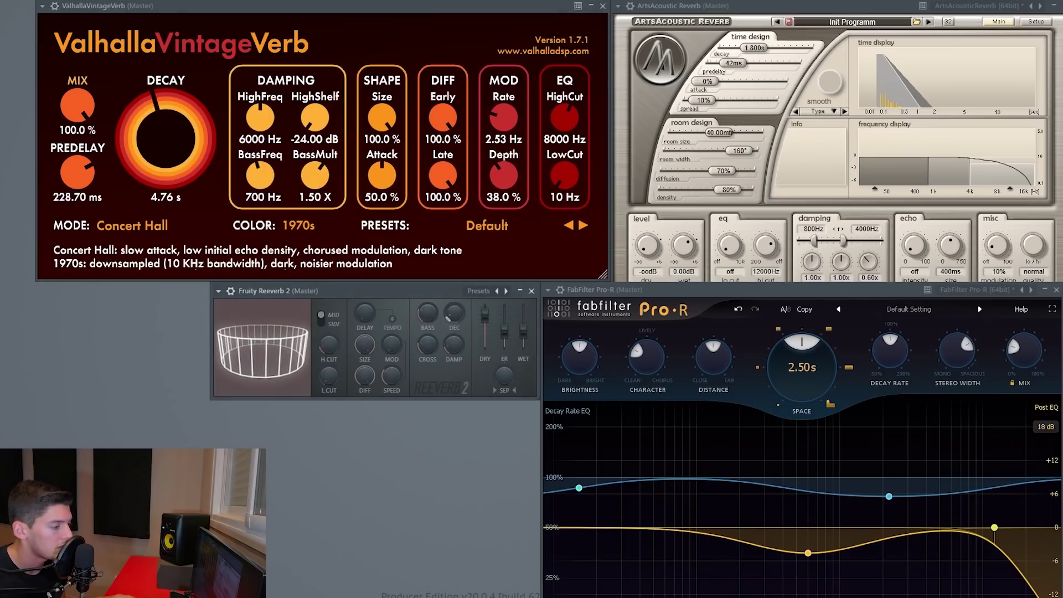
{"action": "left_click_drag", "start_coordinate": [812, 375], "coordinate": [811, 372]}
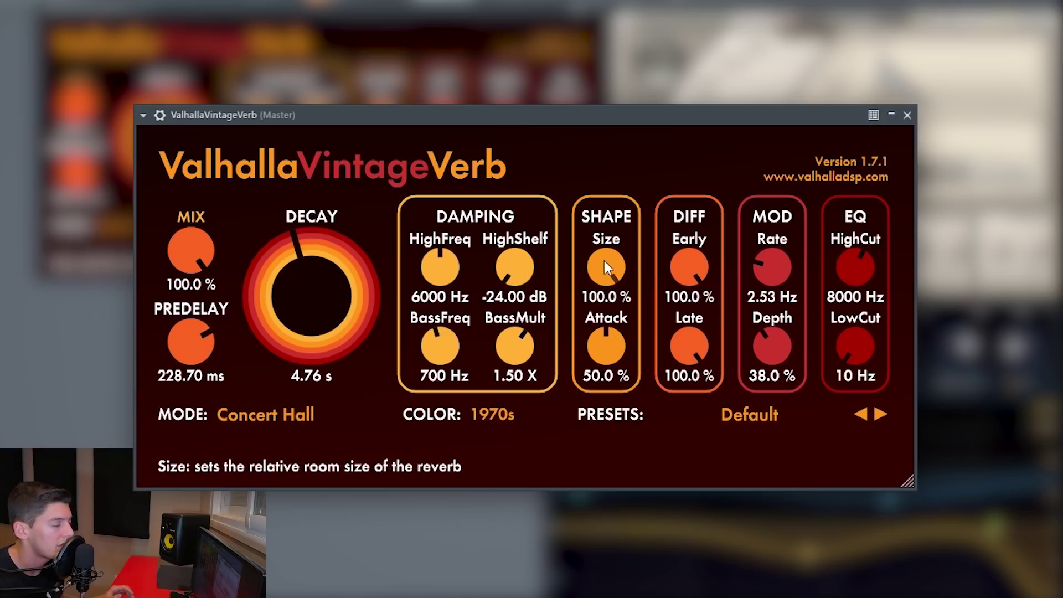
{"action": "mouse_move", "coordinate": [604, 261]}
{"action": "left_mouse_down"}
{"action": "mouse_move", "coordinate": [608, 338]}
{"action": "mouse_move", "coordinate": [598, 268]}
{"action": "left_mouse_up"}
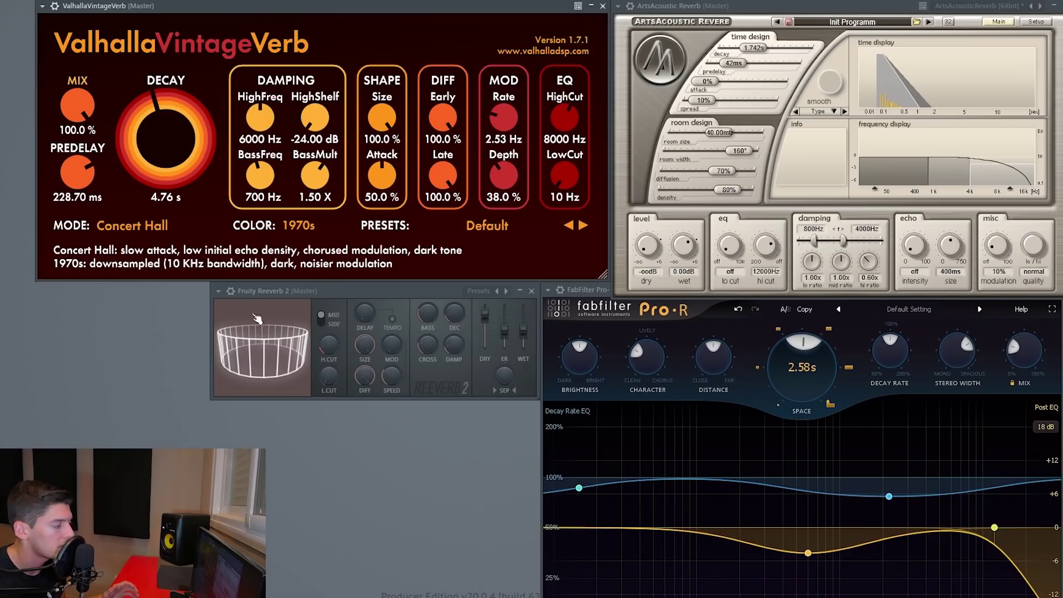
Step: Try smaller and larger room sizes on Fruity Reeverb 2
{"action": "left_click", "coordinate": [270, 293]}
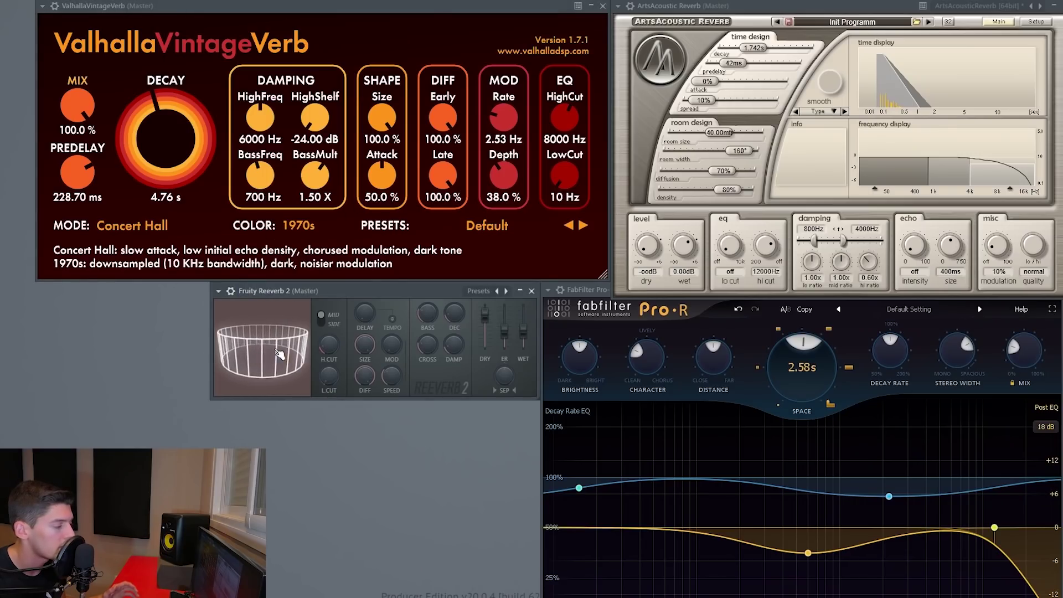
{"action": "left_click_drag", "start_coordinate": [364, 344], "coordinate": [365, 373]}
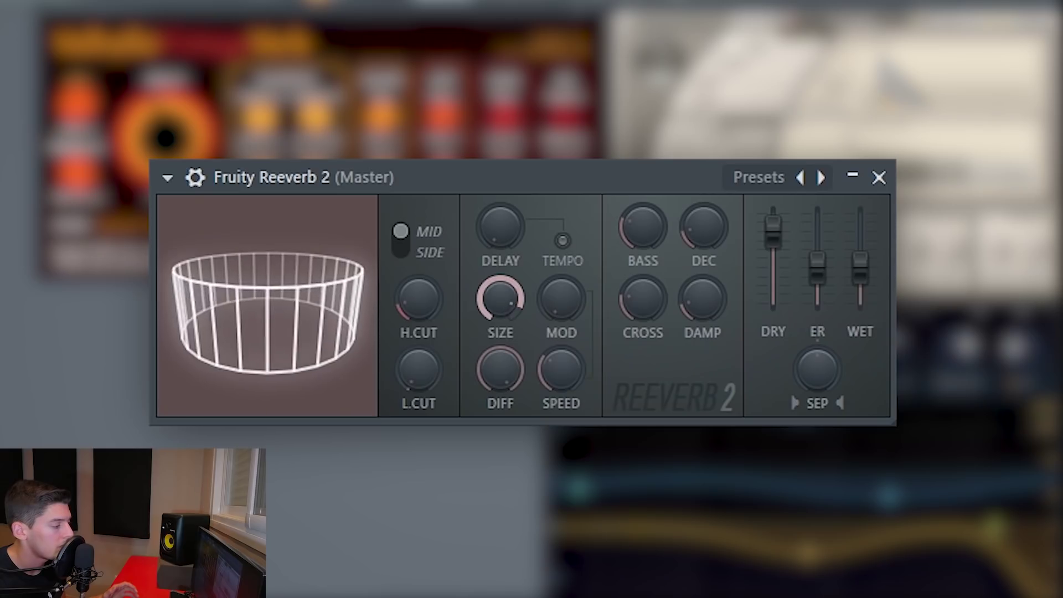
{"action": "left_click_drag", "start_coordinate": [494, 304], "coordinate": [493, 272]}
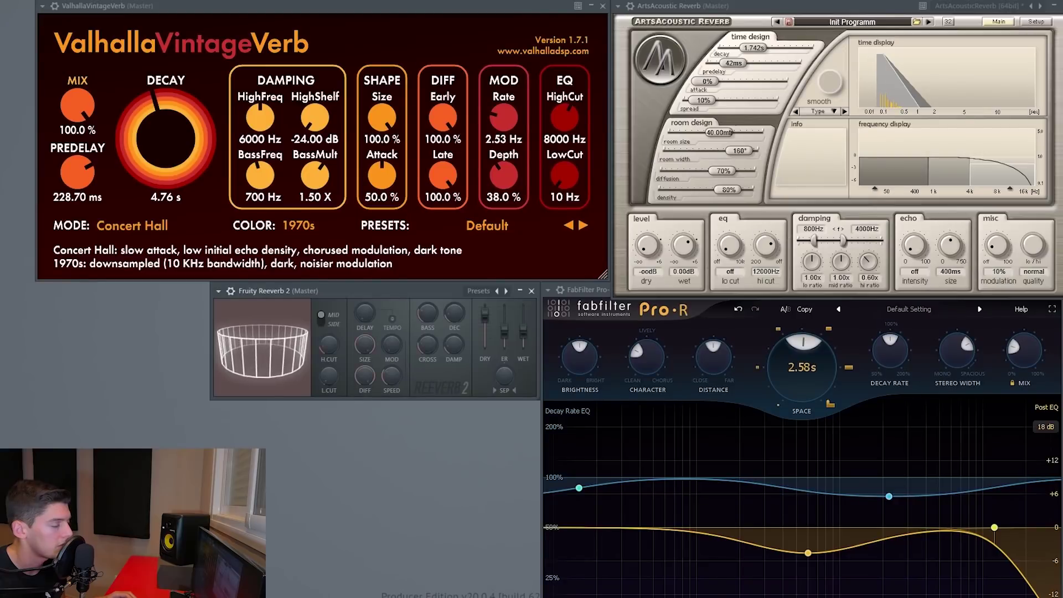
Step: Check the master's mixer inserts, then turn Fruity Reeverb 2's SIZE fully down
{"action": "key", "text": "F9"}
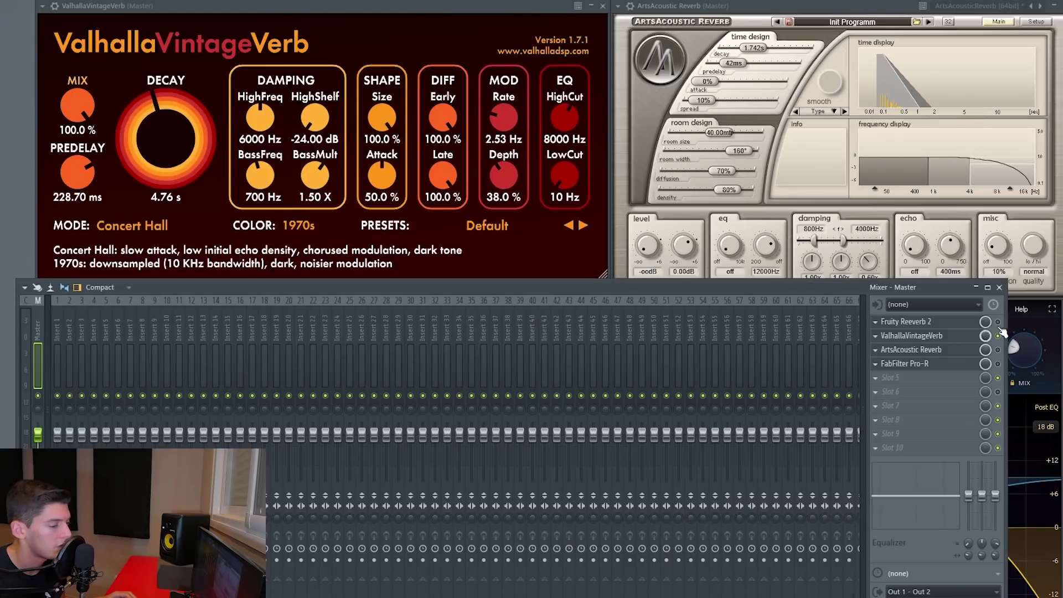
{"action": "left_click", "coordinate": [999, 288]}
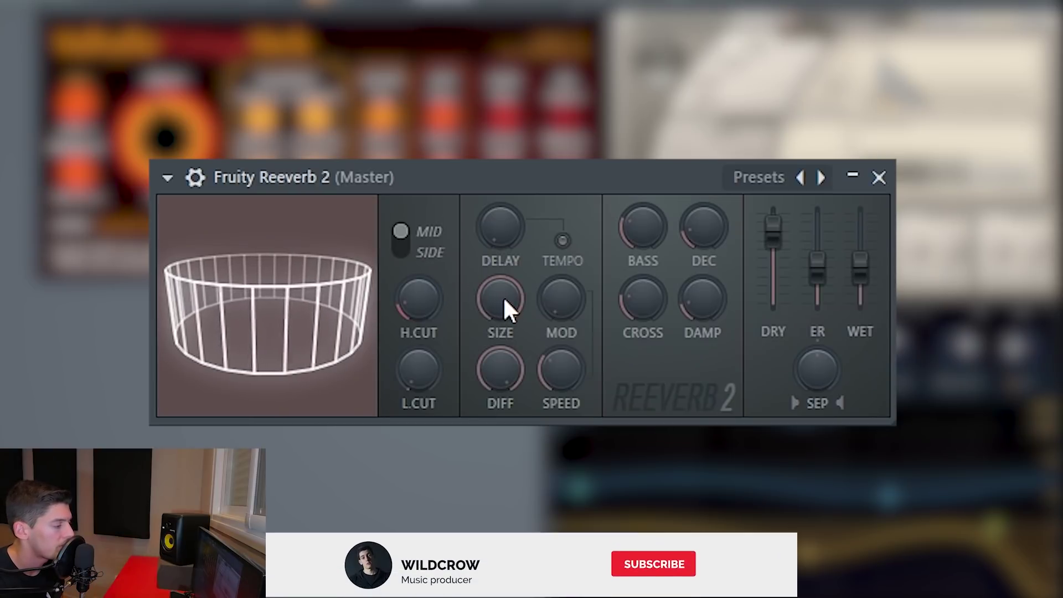
{"action": "left_click_drag", "start_coordinate": [502, 296], "coordinate": [503, 343]}
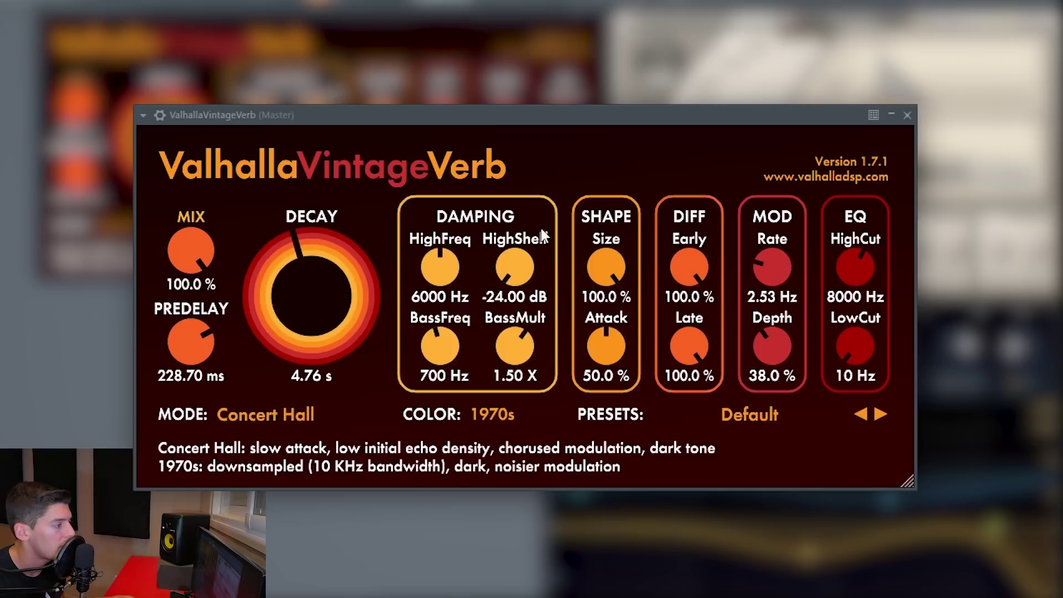
Step: Add a Pro-R post-EQ bell boost near 123 Hz and a cut band near 240 Hz
{"action": "mouse_move", "coordinate": [267, 150]}
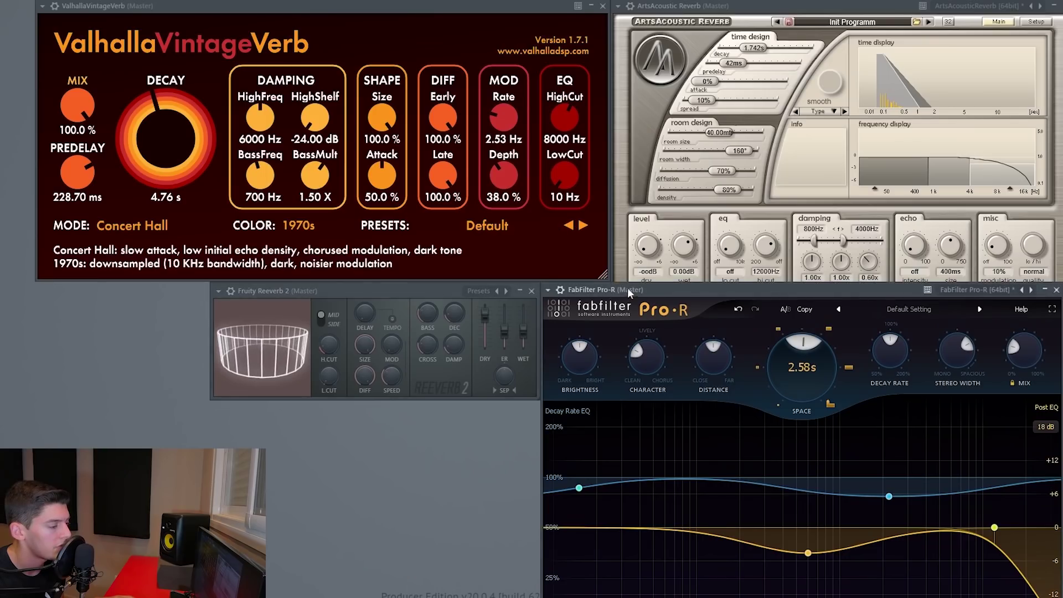
{"action": "left_click_drag", "start_coordinate": [628, 291], "coordinate": [502, 97]}
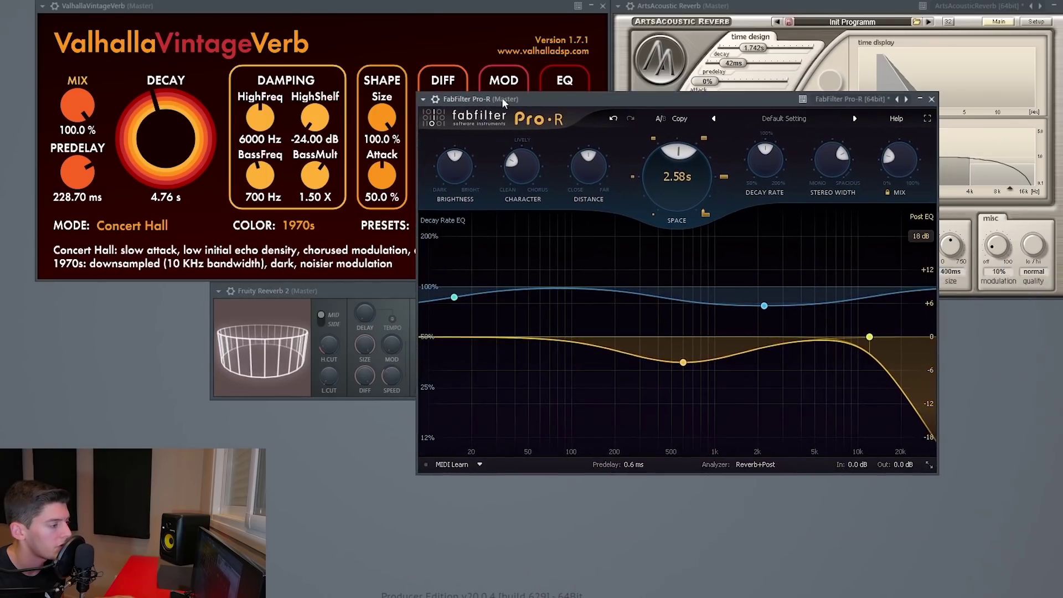
{"action": "double_click", "coordinate": [467, 382]}
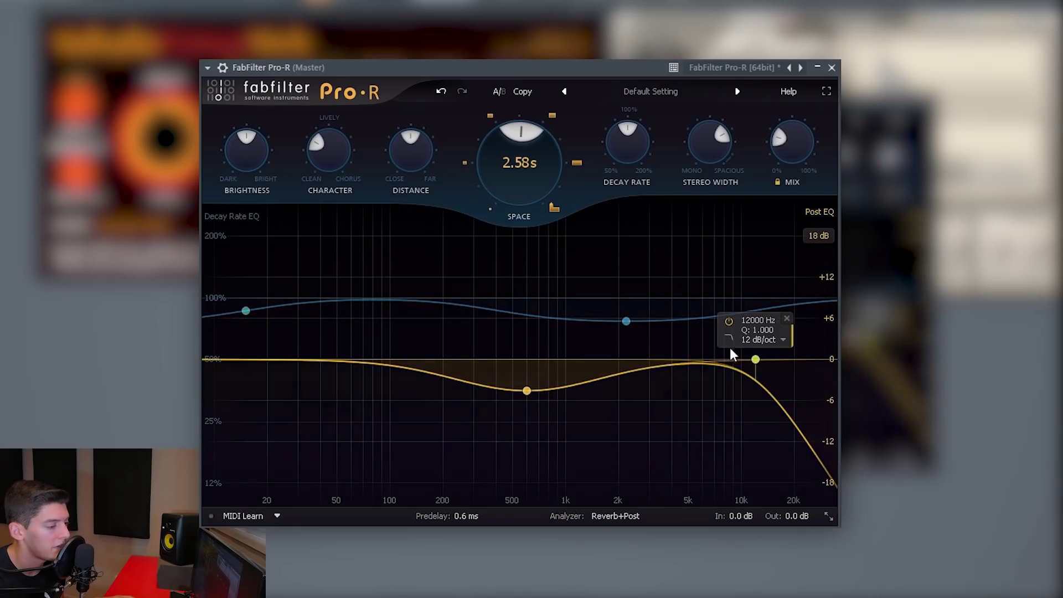
{"action": "left_click_drag", "start_coordinate": [372, 365], "coordinate": [404, 328]}
{"action": "left_click", "coordinate": [459, 380]}
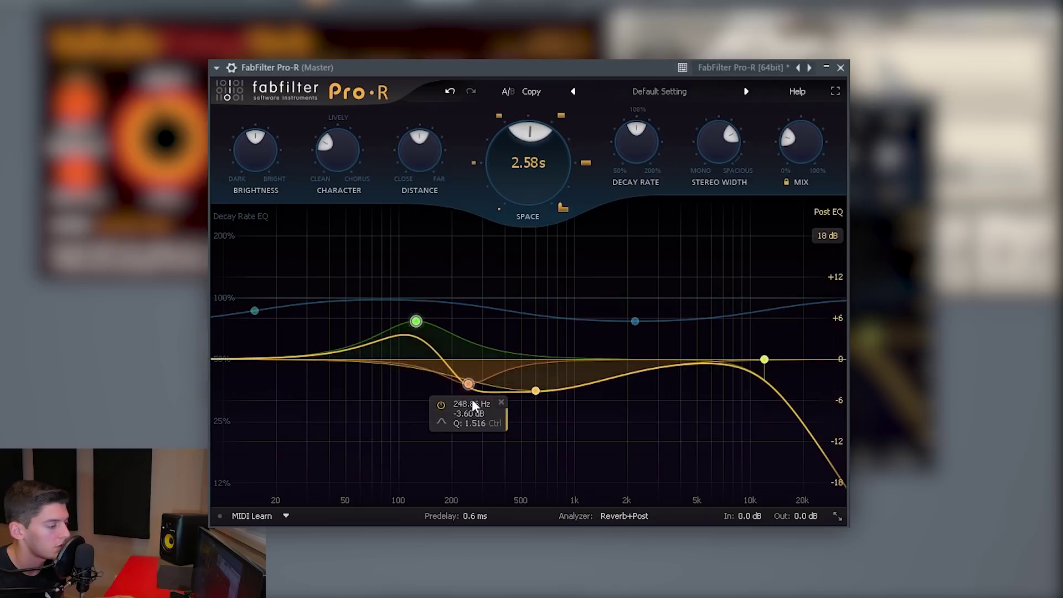
Step: Narrow ArtsAcoustic's room width to 126° and lower VintageVerb's attack to 49.6%
{"action": "mouse_move", "coordinate": [408, 313]}
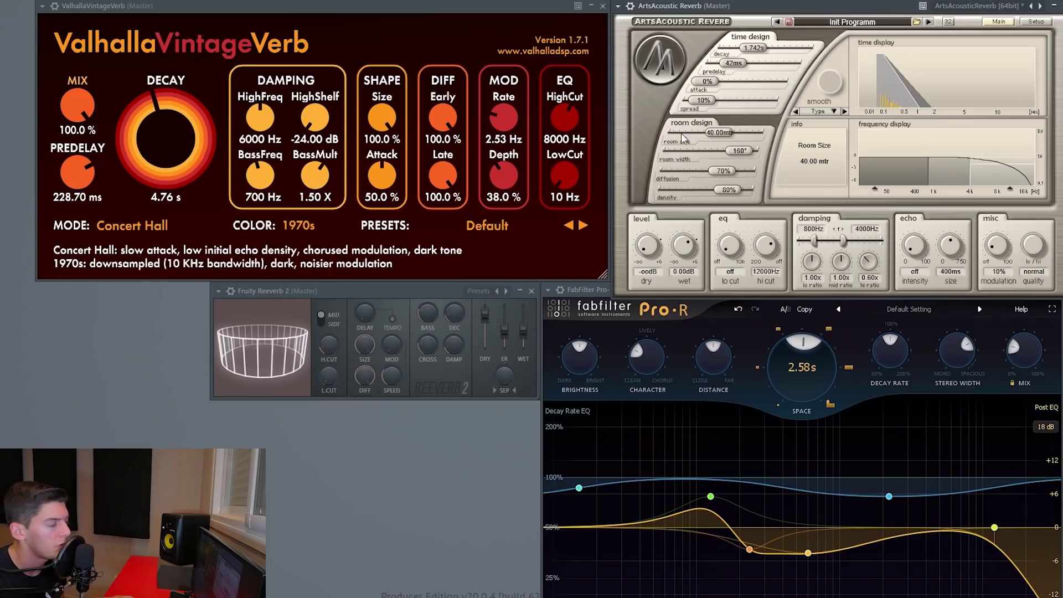
{"action": "left_click_drag", "start_coordinate": [741, 150], "coordinate": [730, 155]}
{"action": "mouse_move", "coordinate": [387, 117]}
{"action": "left_mouse_down"}
{"action": "mouse_move", "coordinate": [393, 129]}
{"action": "mouse_move", "coordinate": [387, 114]}
{"action": "left_mouse_up"}
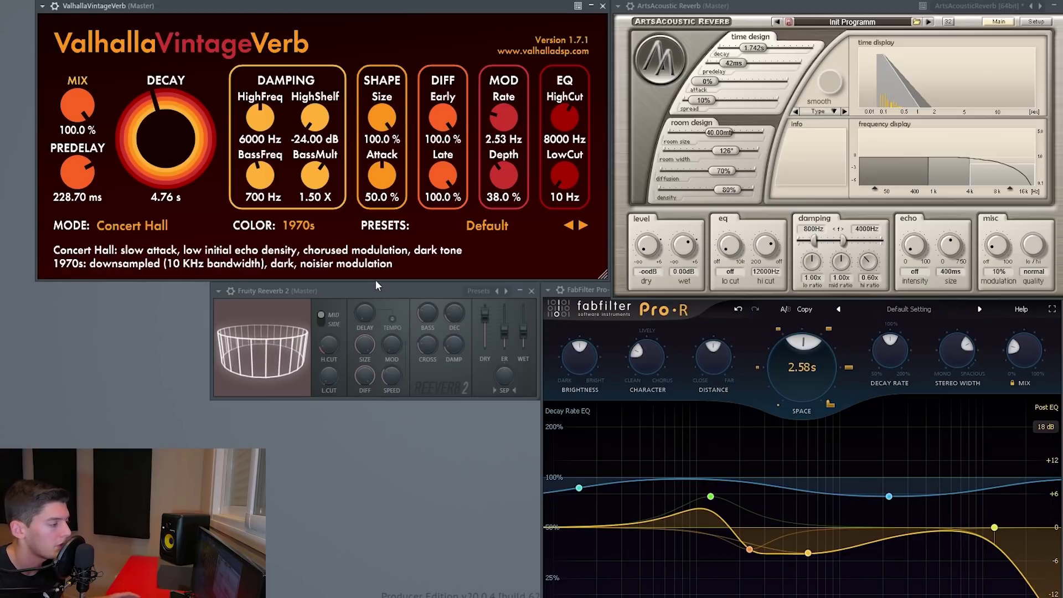
{"action": "left_click_drag", "start_coordinate": [387, 206], "coordinate": [386, 178]}
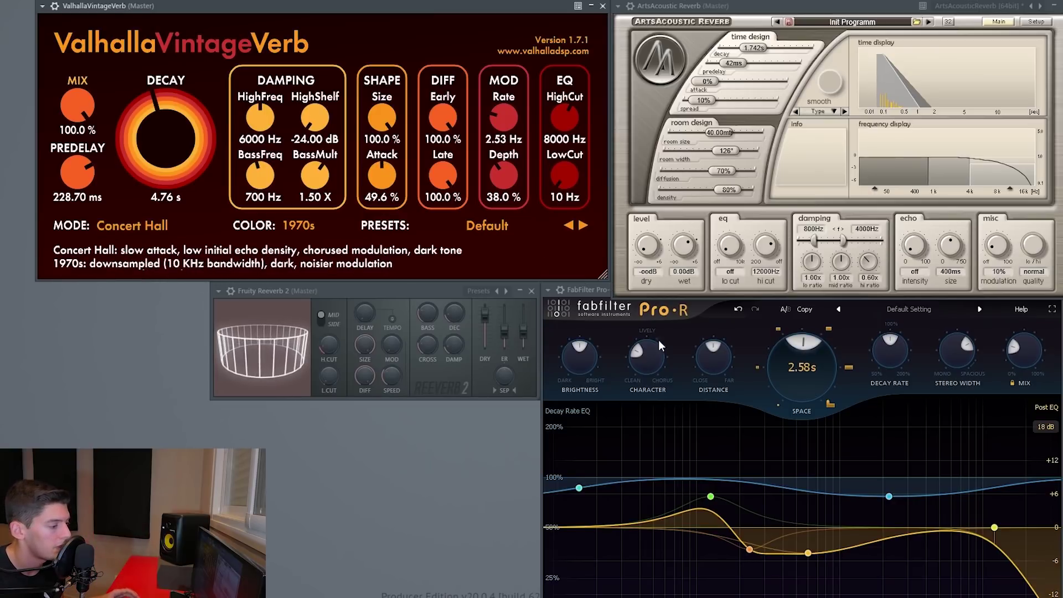
Step: Reset Pro-R's brightness, and set VintageVerb to 30% mix with 0 ms predelay
{"action": "left_click", "coordinate": [645, 368]}
{"action": "double_click", "coordinate": [582, 361]}
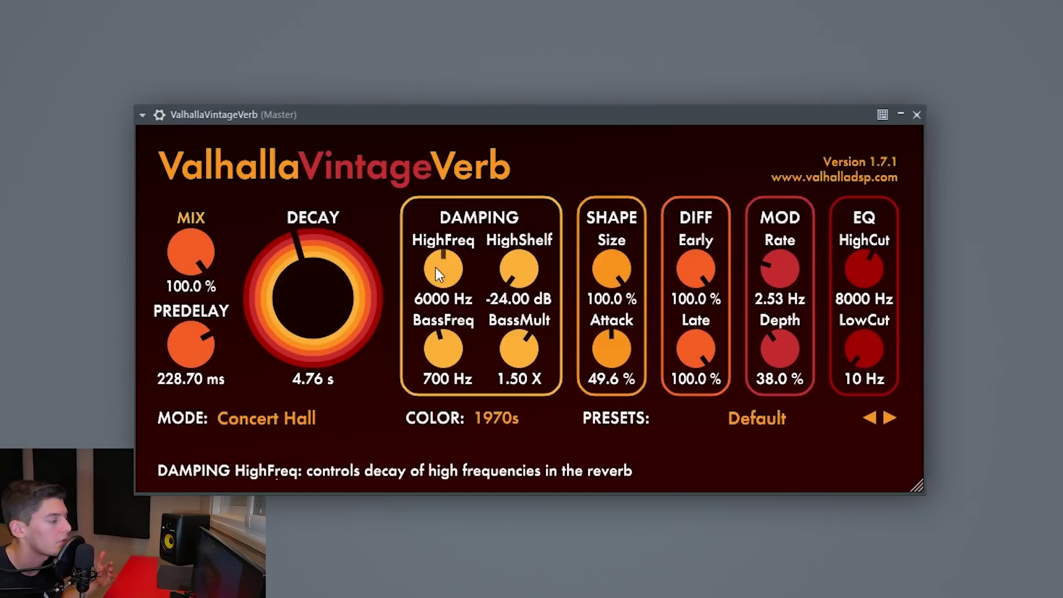
{"action": "left_click_drag", "start_coordinate": [189, 262], "coordinate": [193, 318]}
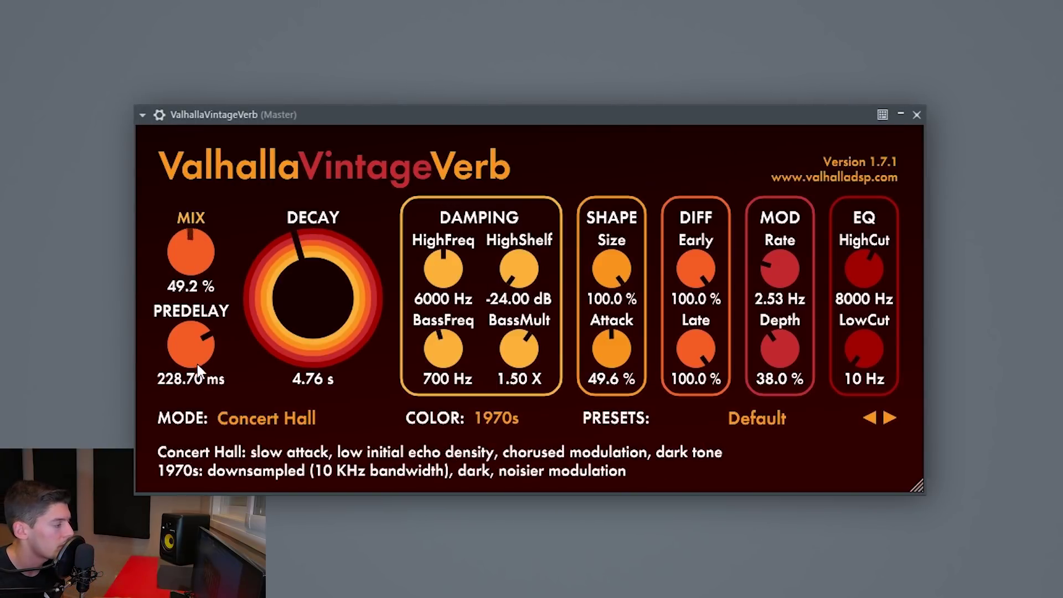
{"action": "left_click_drag", "start_coordinate": [200, 386], "coordinate": [202, 400]}
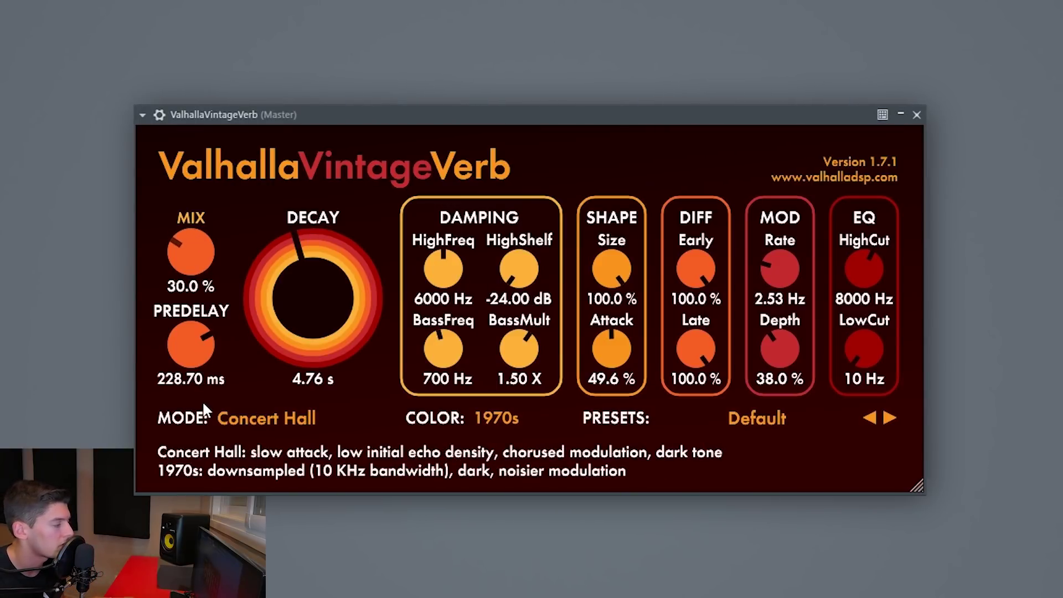
{"action": "left_click_drag", "start_coordinate": [200, 362], "coordinate": [200, 398]}
Step: Audition VintageVerb decay lengths during playback and settle the decay at 1.08 s
{"action": "left_click_drag", "start_coordinate": [316, 340], "coordinate": [310, 404]}
{"action": "mouse_move", "coordinate": [308, 349]}
{"action": "left_mouse_down"}
{"action": "mouse_move", "coordinate": [294, 304]}
{"action": "mouse_move", "coordinate": [305, 358]}
{"action": "left_mouse_up"}
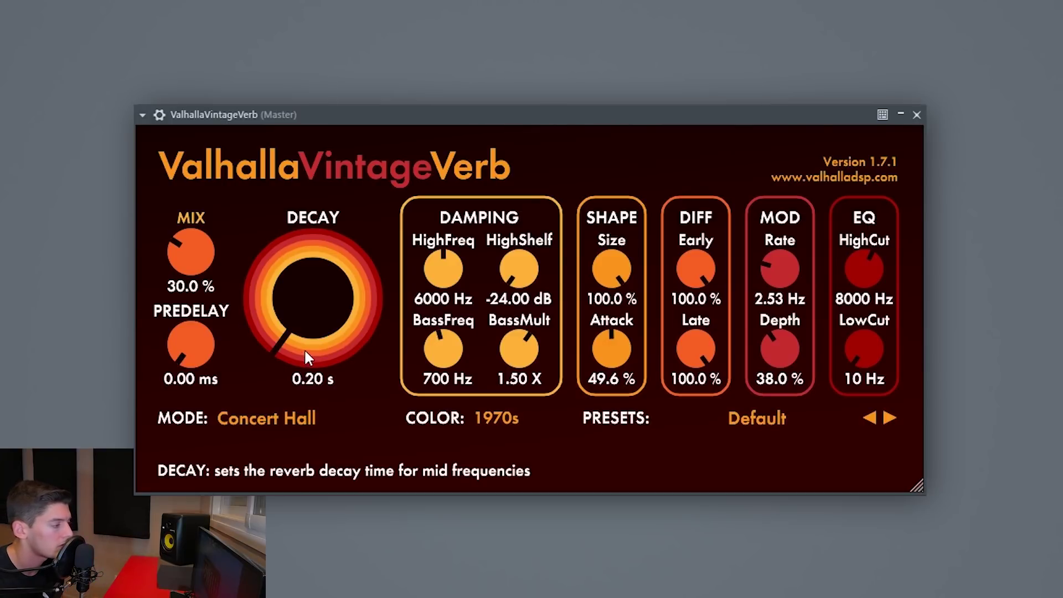
{"action": "left_click_drag", "start_coordinate": [307, 348], "coordinate": [298, 214]}
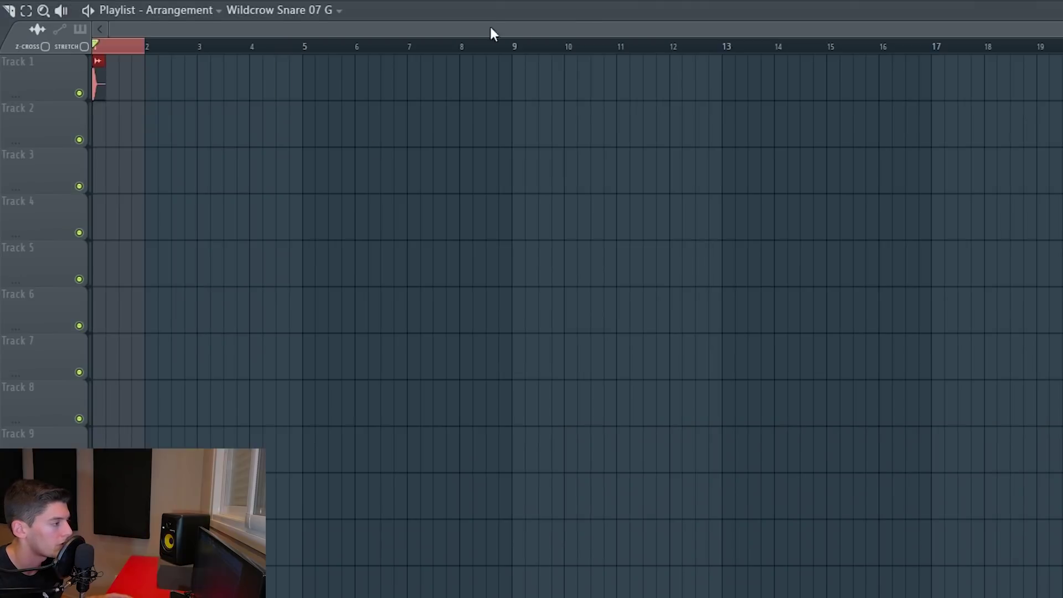
{"action": "key", "text": "space"}
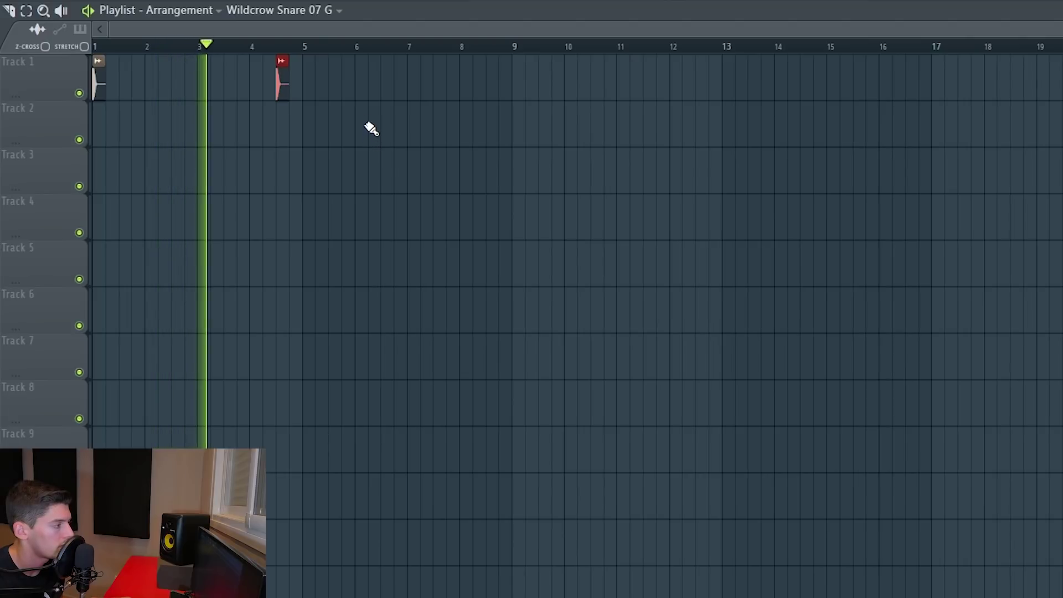
{"action": "left_click_drag", "start_coordinate": [309, 334], "coordinate": [310, 327]}
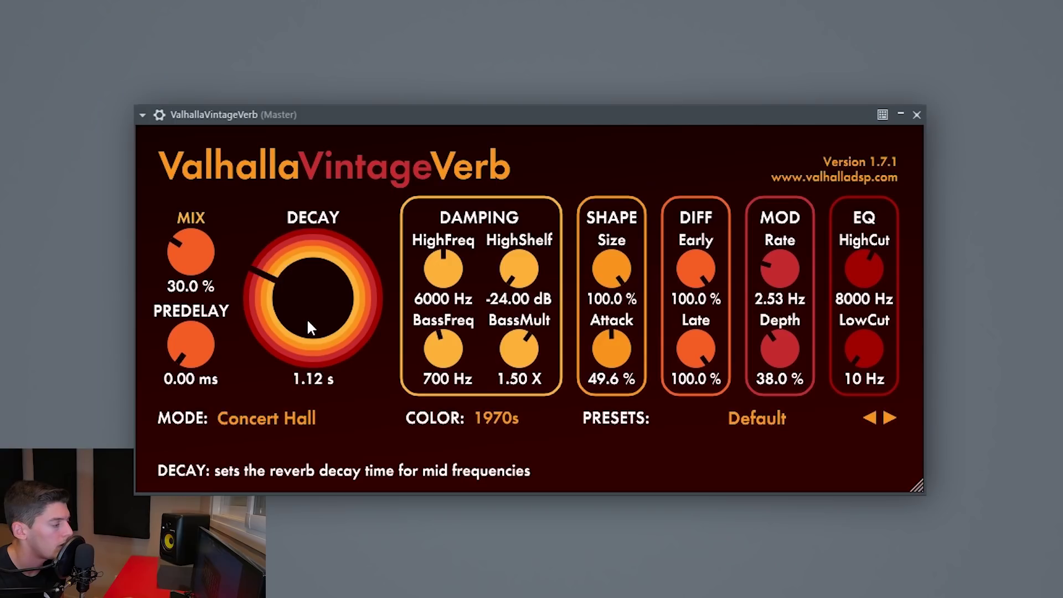
{"action": "left_click_drag", "start_coordinate": [305, 288], "coordinate": [307, 311]}
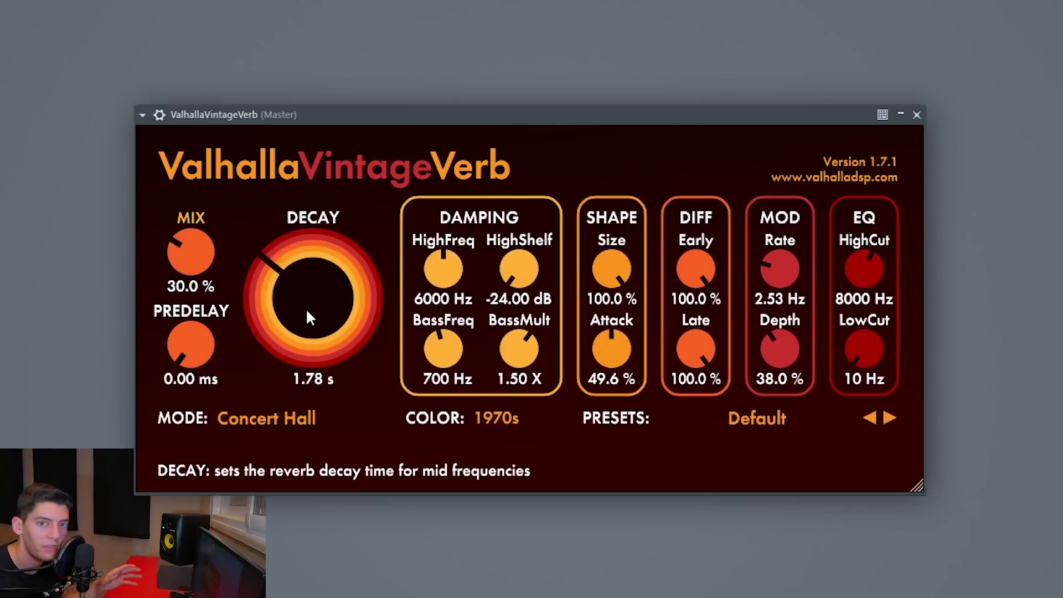
{"action": "mouse_move", "coordinate": [307, 302]}
{"action": "left_mouse_down"}
{"action": "mouse_move", "coordinate": [307, 330]}
{"action": "mouse_move", "coordinate": [304, 304]}
{"action": "left_mouse_up"}
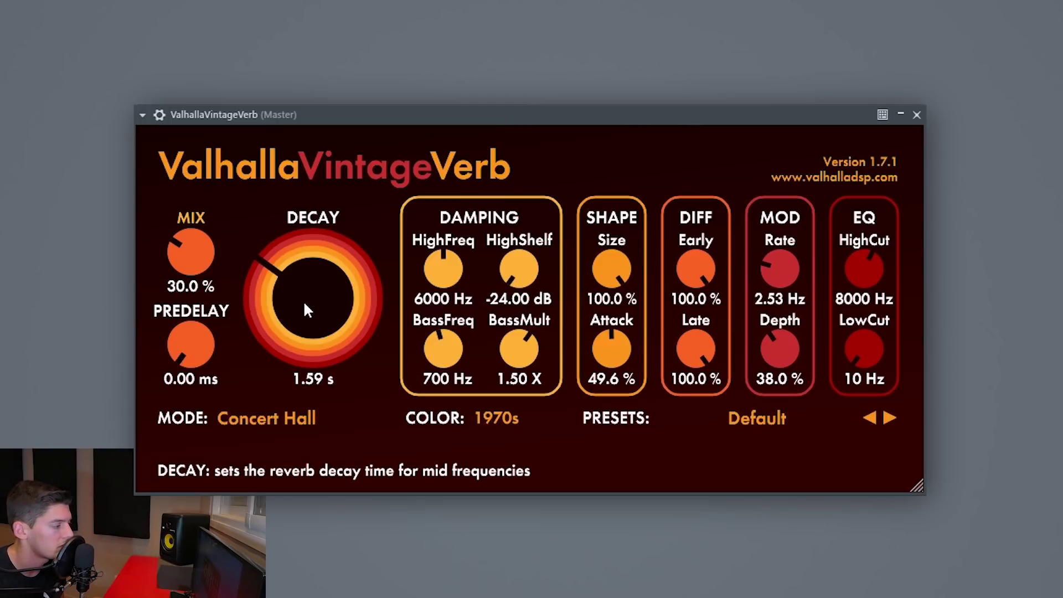
{"action": "left_click_drag", "start_coordinate": [305, 304], "coordinate": [304, 312]}
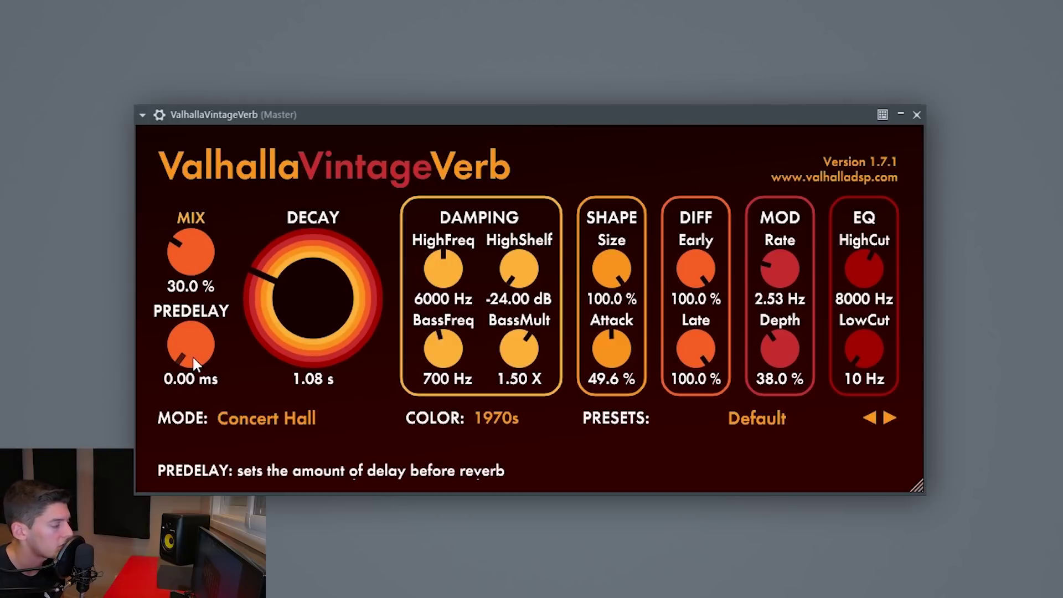
Step: Try VintageVerb predelay values around 34 ms, then settle it near 21 ms
{"action": "left_click_drag", "start_coordinate": [191, 351], "coordinate": [193, 250]}
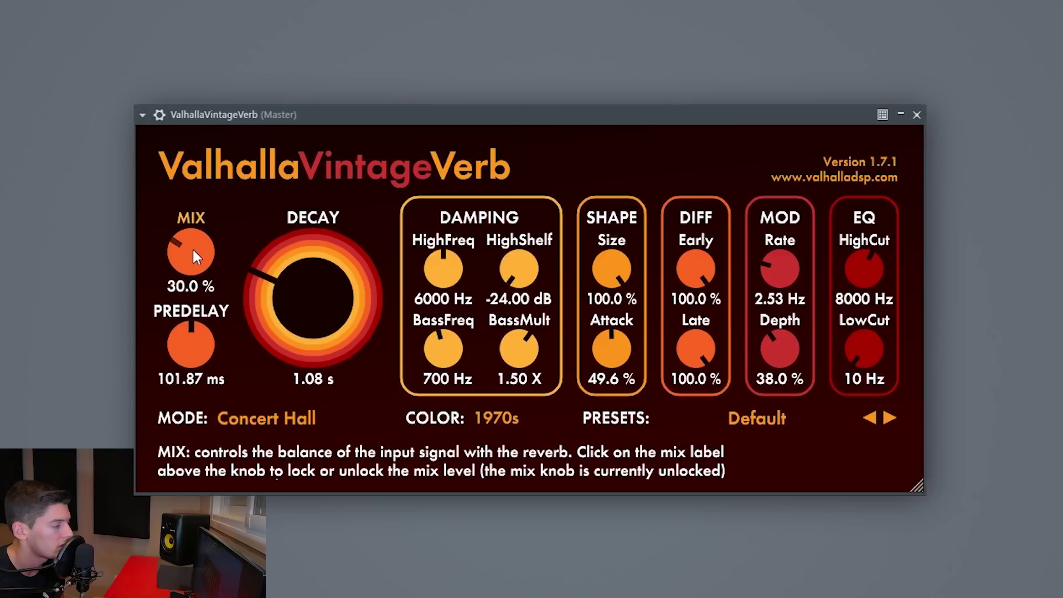
{"action": "scroll", "coordinate": [199, 343], "scroll_direction": "up", "scroll_amount": 3}
{"action": "scroll", "coordinate": [199, 341], "scroll_direction": "up", "scroll_amount": 5}
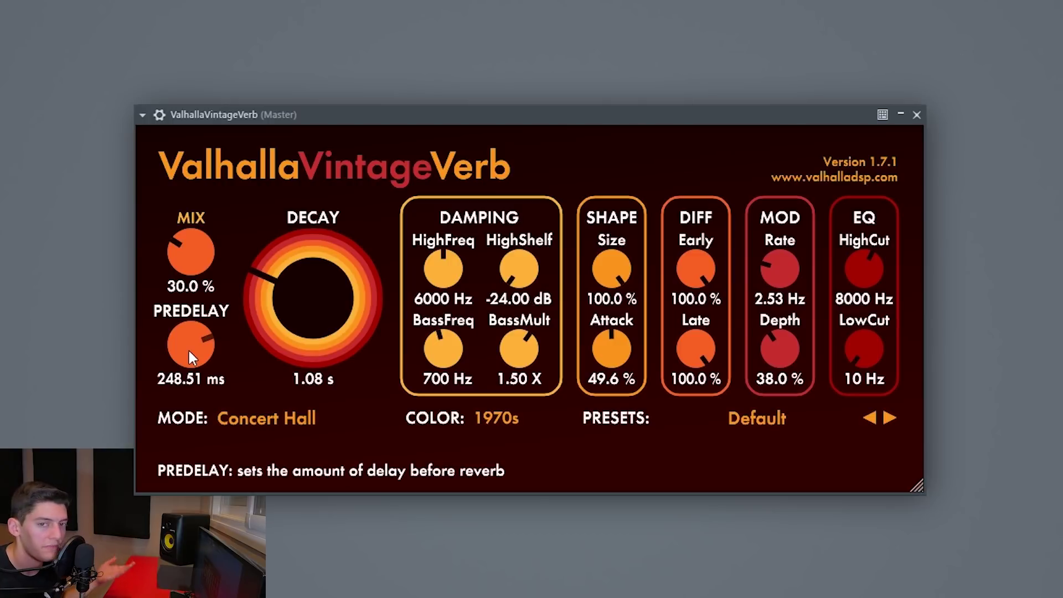
{"action": "left_click_drag", "start_coordinate": [199, 350], "coordinate": [184, 367]}
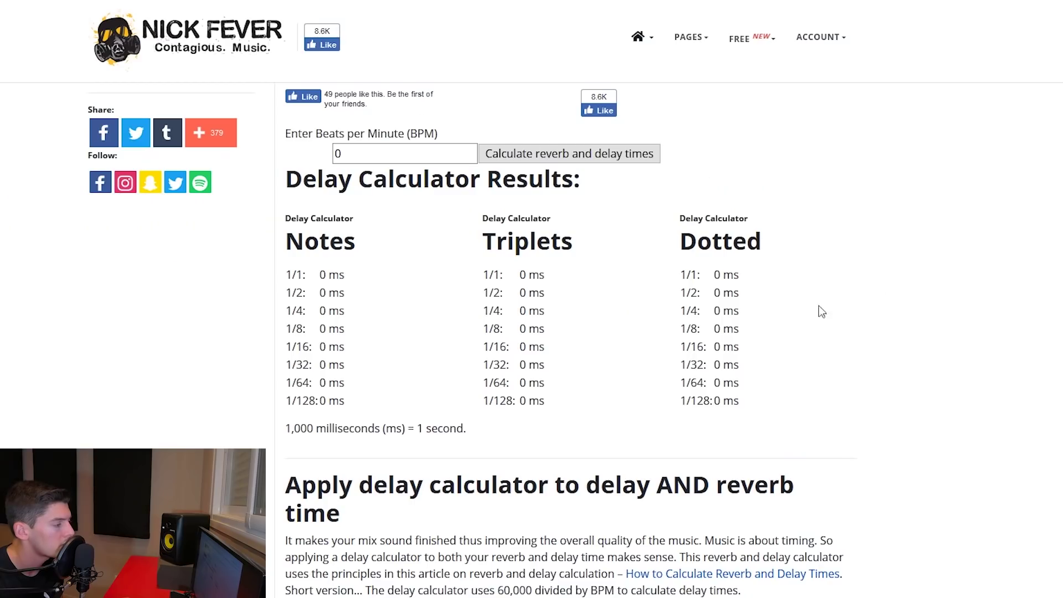
Step: Calculate reverb and delay times for 128 BPM in the delay calculator
{"action": "left_click", "coordinate": [349, 154]}
{"action": "left_click_drag", "start_coordinate": [349, 153], "coordinate": [325, 152]}
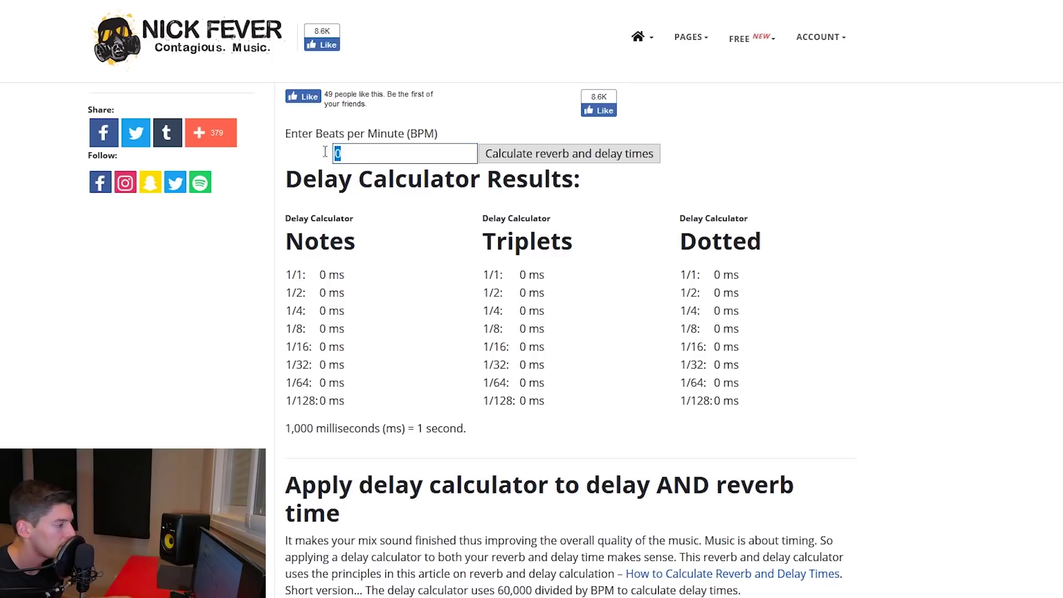
{"action": "type", "text": "128"}
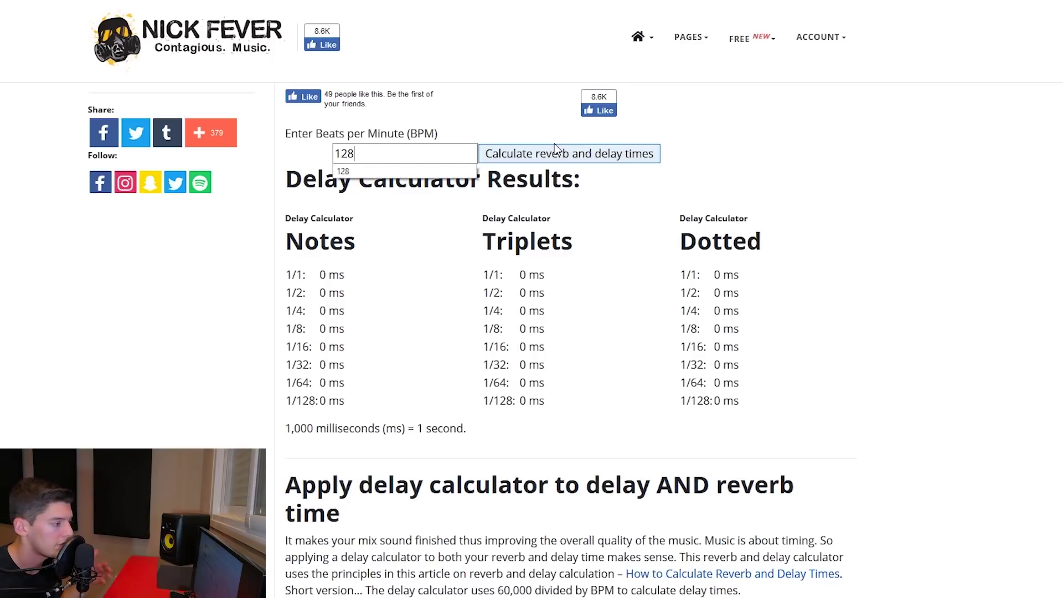
{"action": "left_click", "coordinate": [550, 153]}
Step: Highlight the Notes column delay times, down to the short 1/32 and 1/64 values
{"action": "left_click_drag", "start_coordinate": [286, 230], "coordinate": [326, 311]}
{"action": "left_click_drag", "start_coordinate": [361, 401], "coordinate": [319, 275]}
{"action": "left_click", "coordinate": [339, 361]}
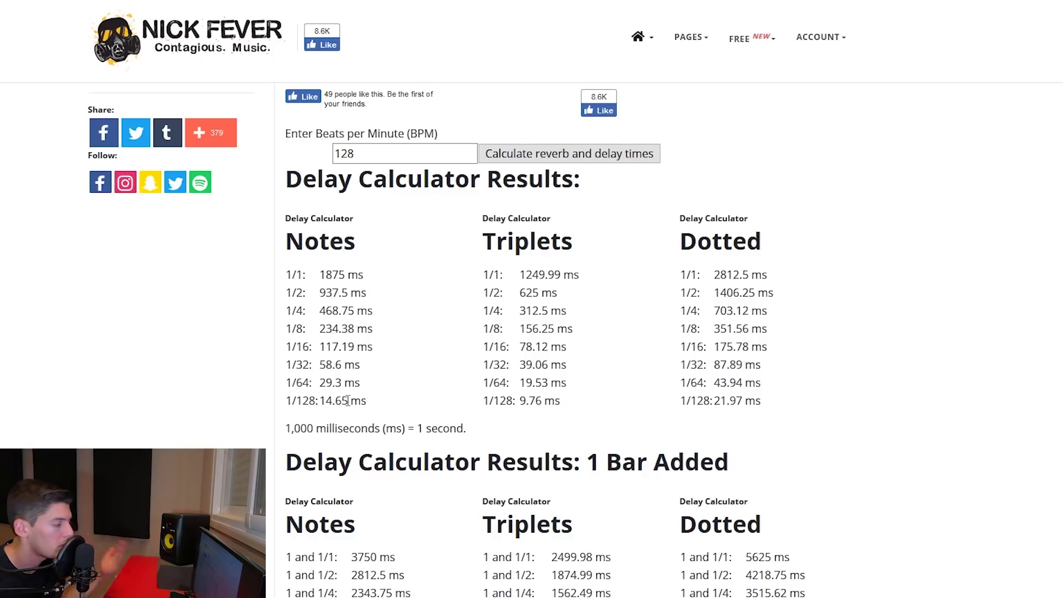
{"action": "left_click_drag", "start_coordinate": [346, 400], "coordinate": [327, 383]}
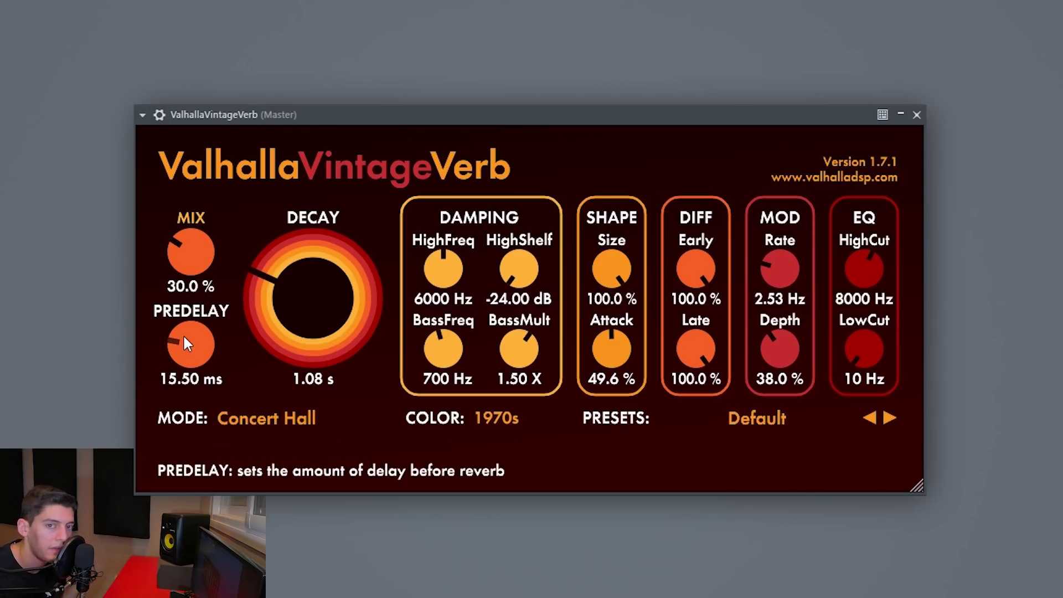
Step: Enter an exact 29.3 ms VintageVerb predelay, the 1/64 note at 128 BPM
{"action": "left_click_drag", "start_coordinate": [184, 339], "coordinate": [181, 324]}
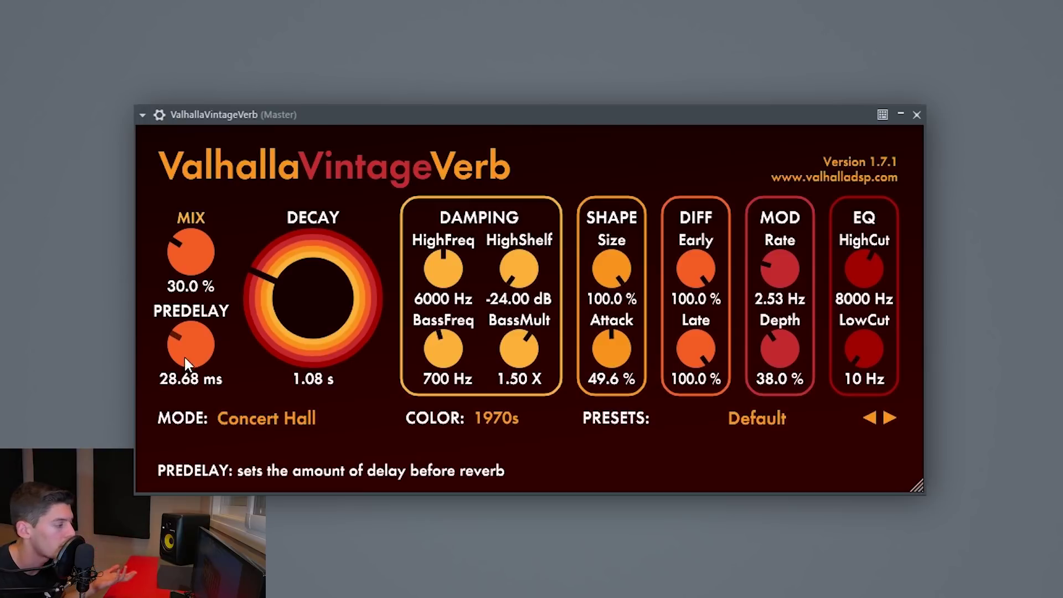
{"action": "left_click", "coordinate": [182, 380]}
{"action": "type", "text": "29"}
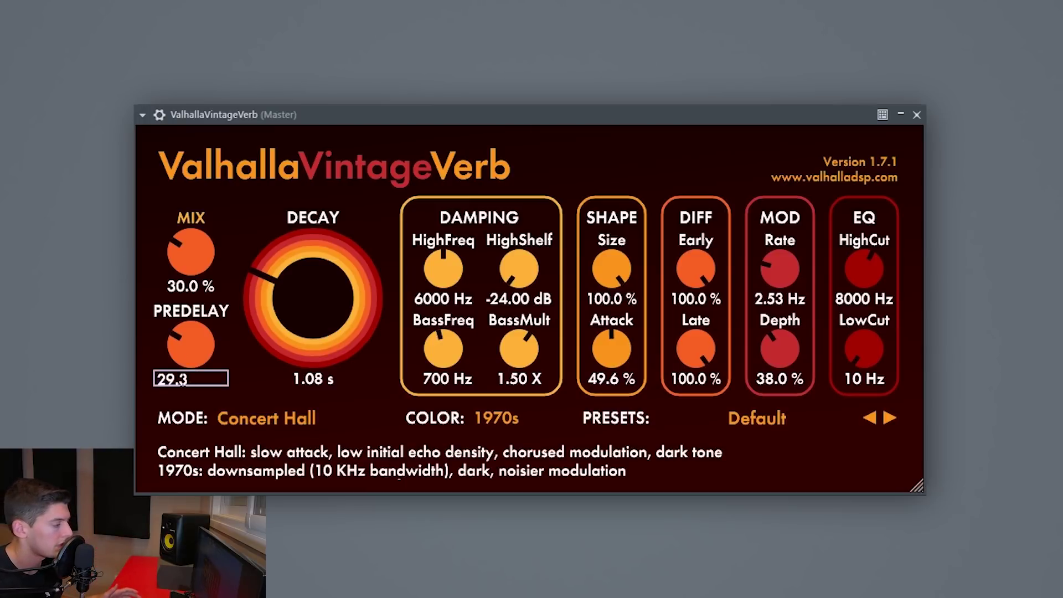
{"action": "type", "text": ".3"}
{"action": "key", "text": "Return"}
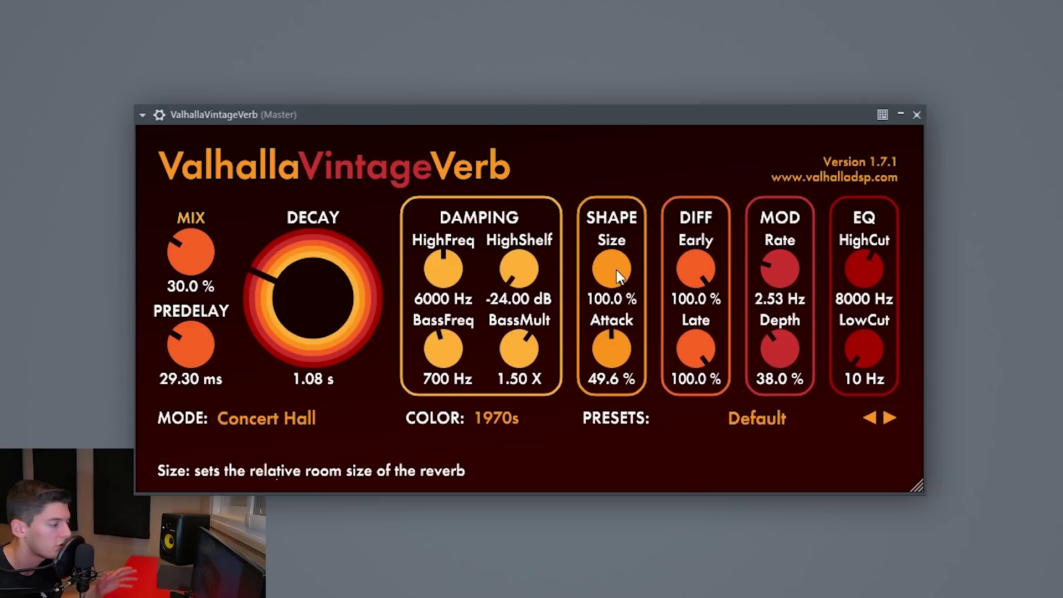
Step: Sweep VintageVerb's Size knob, then type an exact 50% size
{"action": "left_click_drag", "start_coordinate": [616, 271], "coordinate": [636, 499]}
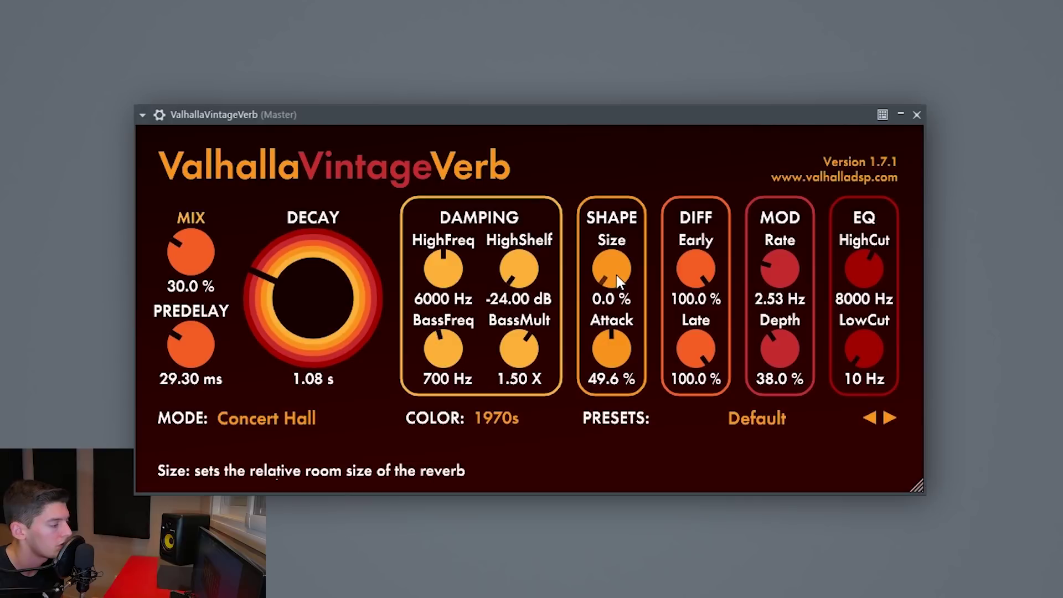
{"action": "left_click_drag", "start_coordinate": [611, 259], "coordinate": [606, 196]}
{"action": "scroll", "coordinate": [609, 264], "scroll_direction": "up", "scroll_amount": 3}
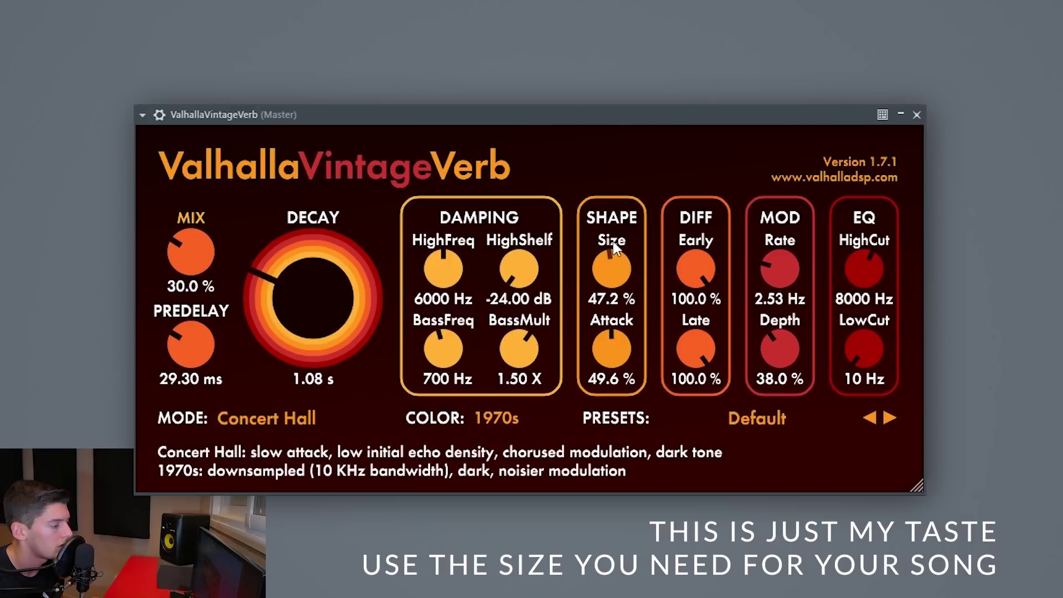
{"action": "left_click", "coordinate": [609, 302]}
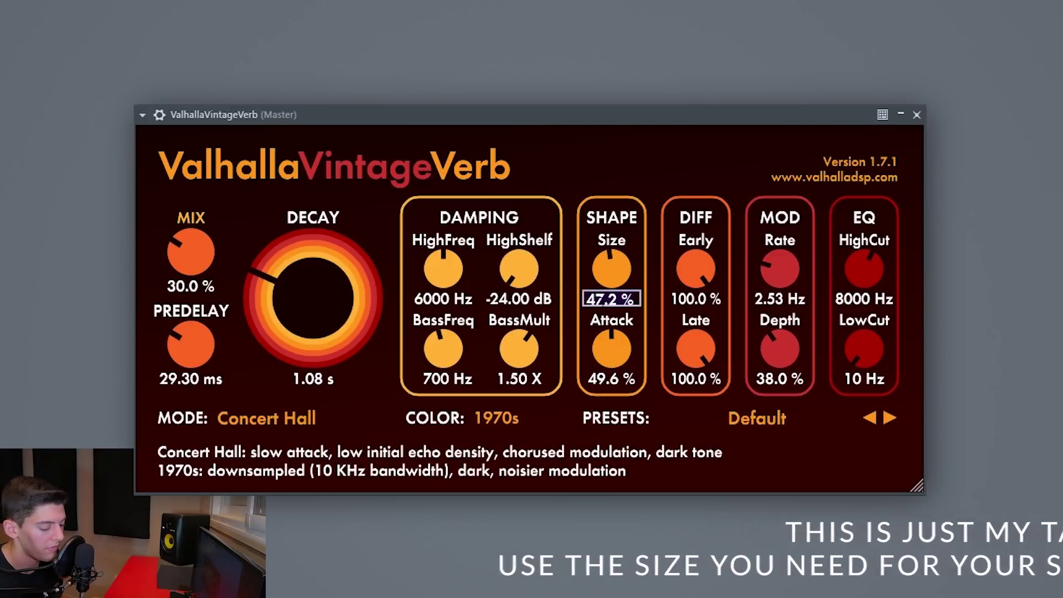
{"action": "type", "text": "50"}
{"action": "key", "text": "Return"}
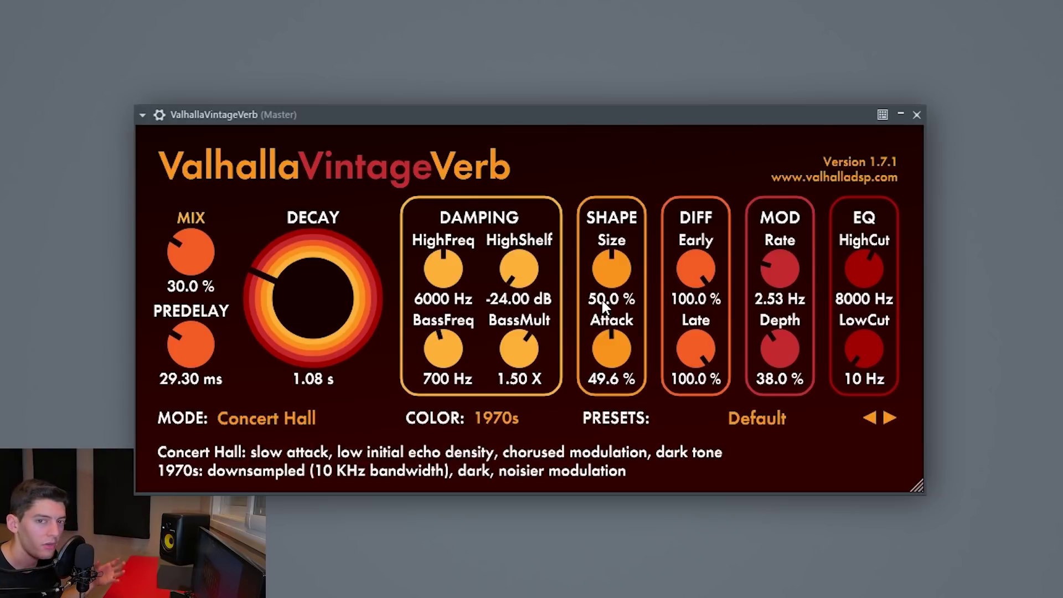
Step: After pushing Size up to 100%, re-enter 50 to confirm a 50.0% size
{"action": "left_click_drag", "start_coordinate": [610, 274], "coordinate": [606, 146]}
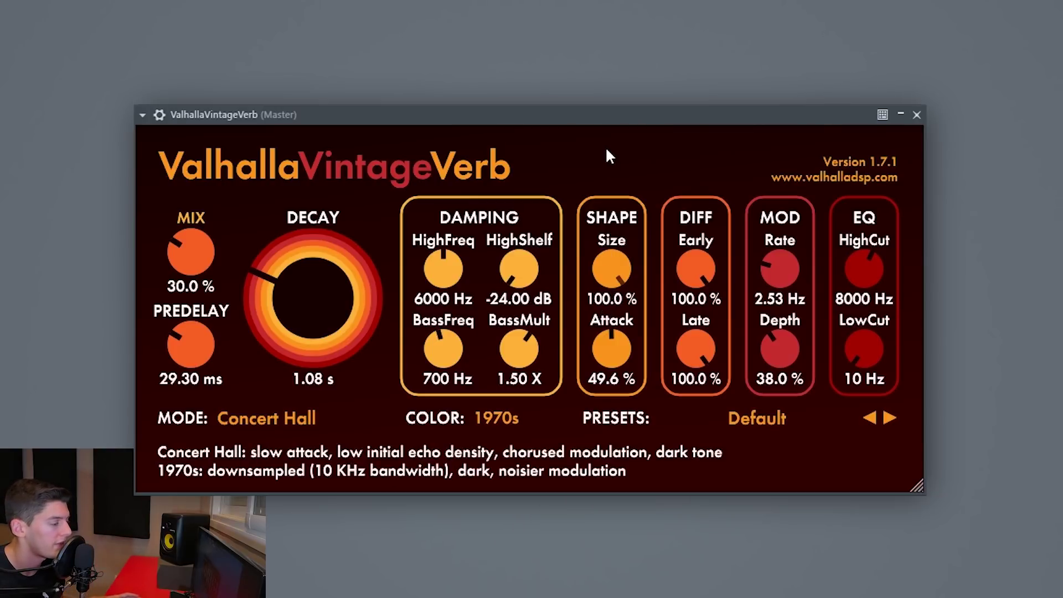
{"action": "left_click", "coordinate": [601, 297]}
{"action": "type", "text": "50"}
{"action": "key", "text": "Return"}
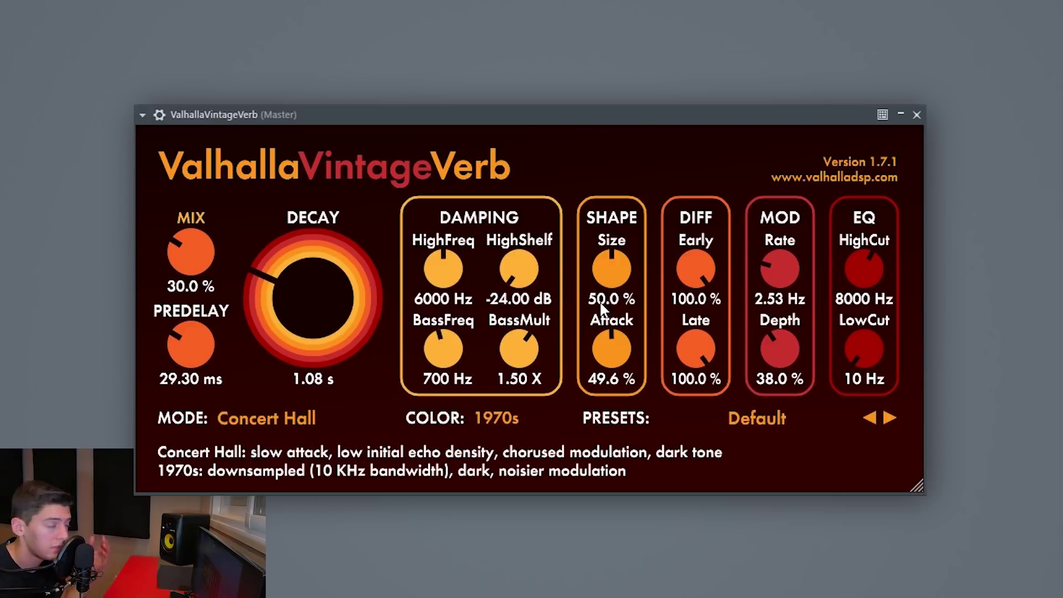
Step: Keep the Concert Hall reverb mode and try the 1980s colour
{"action": "left_click", "coordinate": [271, 420]}
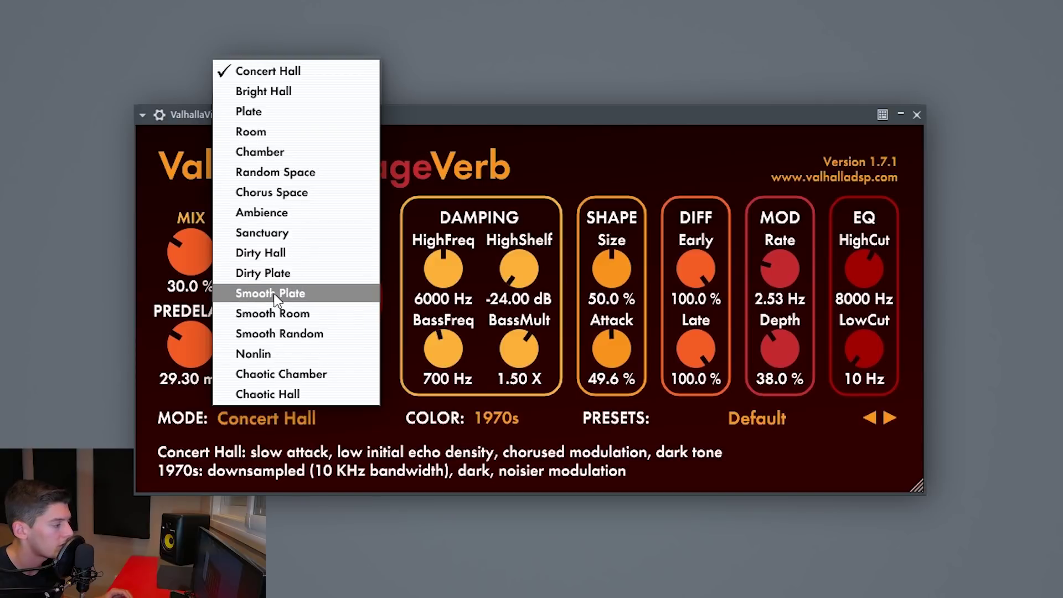
{"action": "left_click", "coordinate": [286, 423]}
{"action": "left_click", "coordinate": [505, 419]}
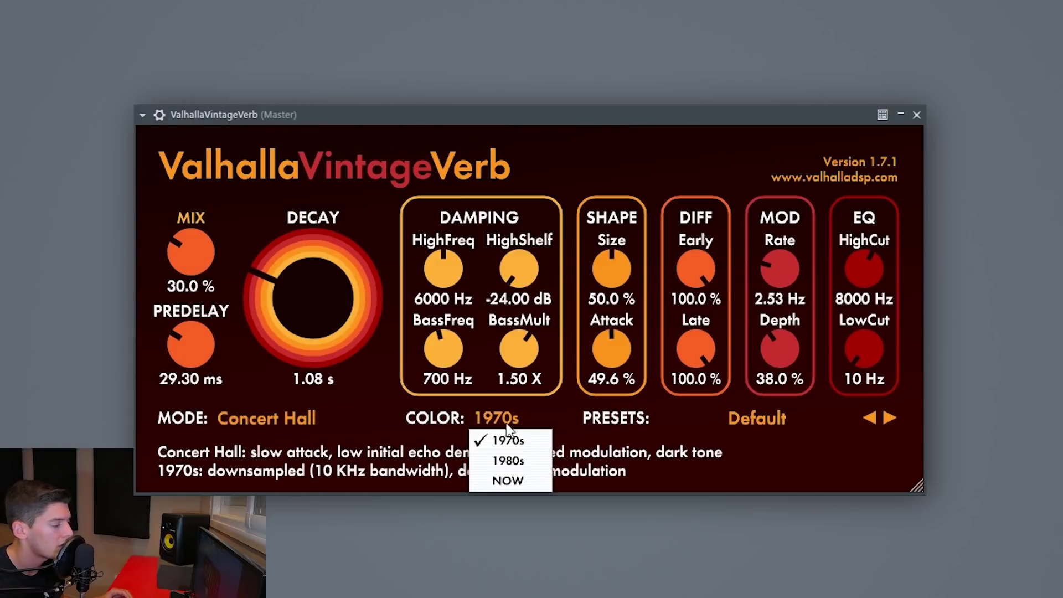
{"action": "key", "text": "Escape"}
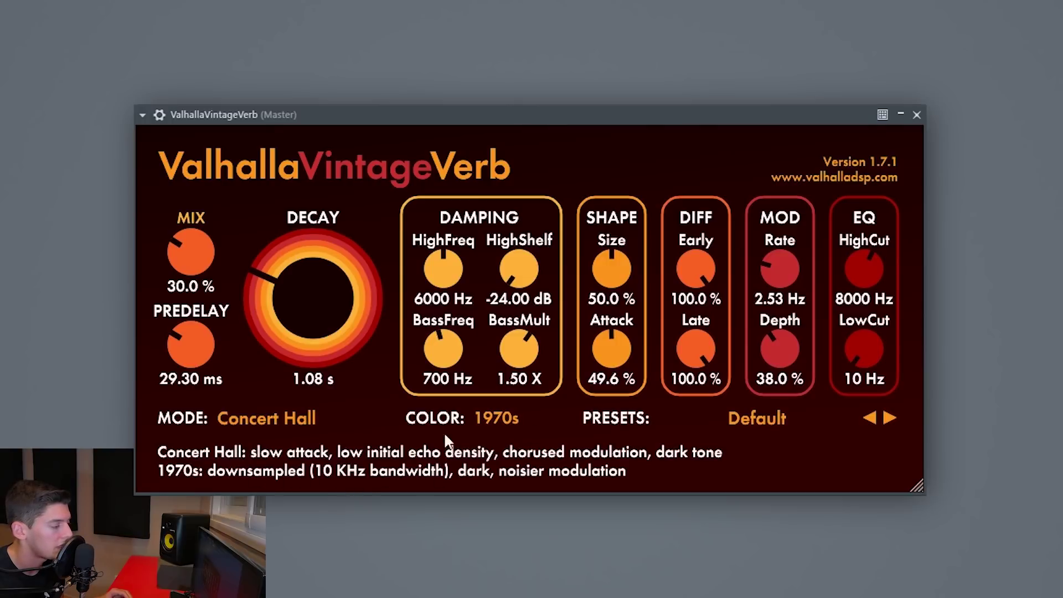
{"action": "left_click", "coordinate": [501, 419]}
{"action": "left_click", "coordinate": [505, 460]}
Step: Return the colour to 1970s and raise the reverb low cut from 10 Hz to 280 Hz
{"action": "left_click", "coordinate": [507, 421]}
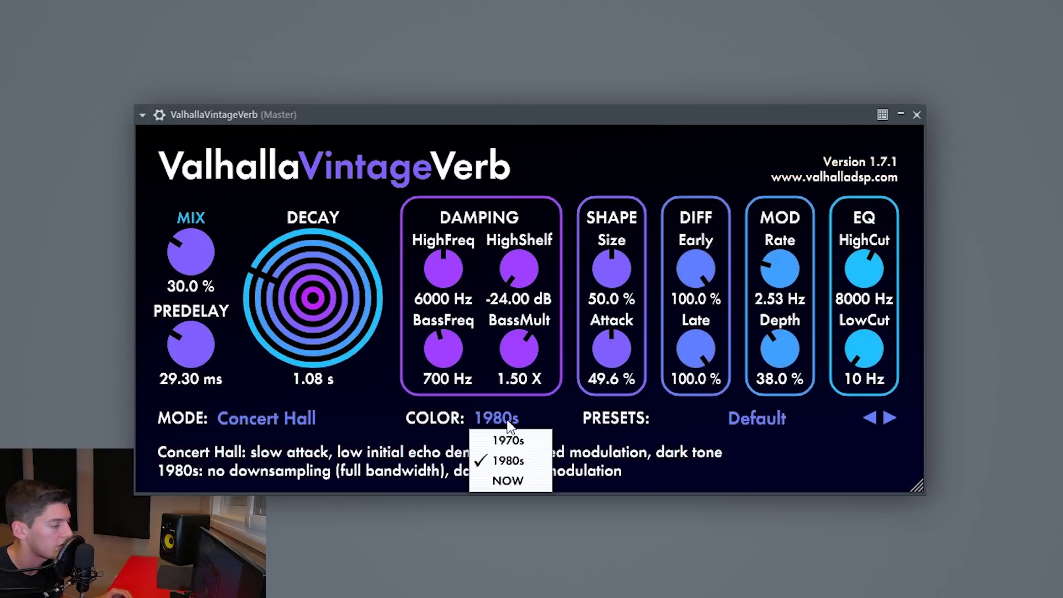
{"action": "left_click", "coordinate": [508, 440]}
{"action": "left_click_drag", "start_coordinate": [862, 357], "coordinate": [856, 317]}
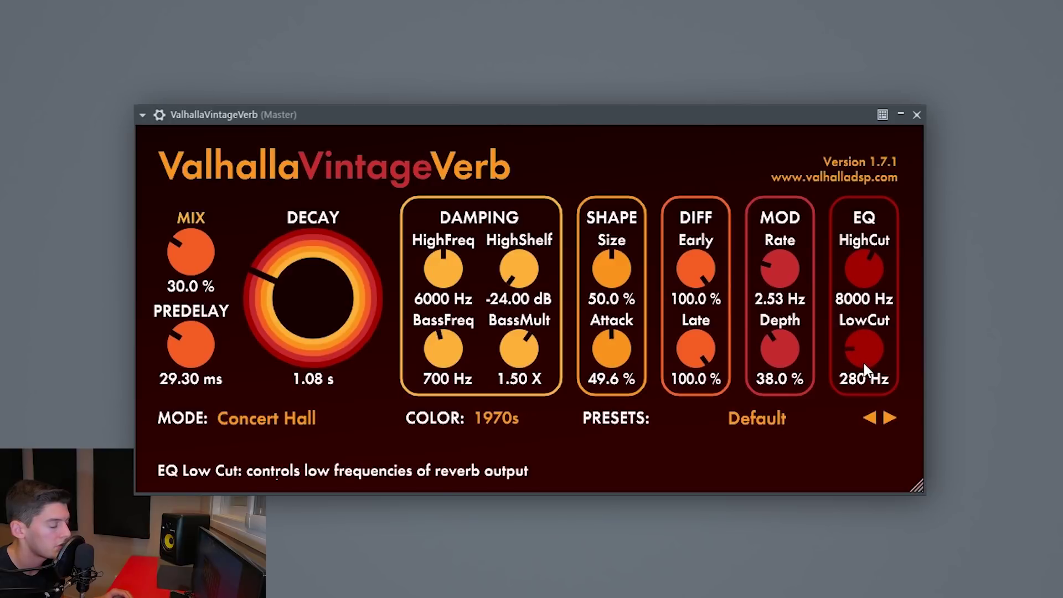
Step: Set the reverb low cut to 430 Hz, decay to 3.41 s, and high cut to 4370 Hz
{"action": "left_click_drag", "start_coordinate": [858, 360], "coordinate": [867, 439]}
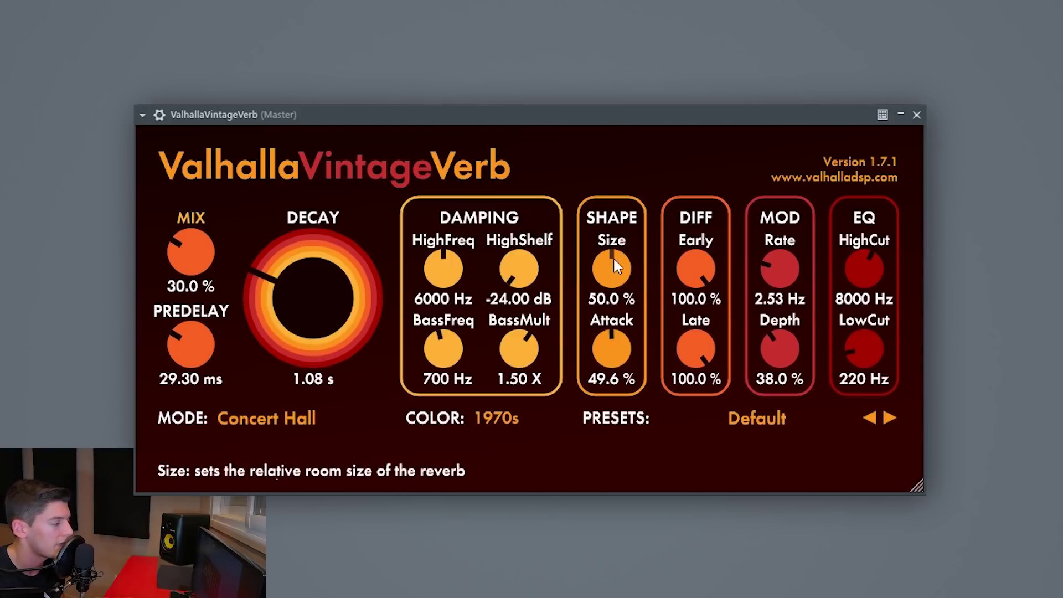
{"action": "left_click_drag", "start_coordinate": [308, 340], "coordinate": [287, 288]}
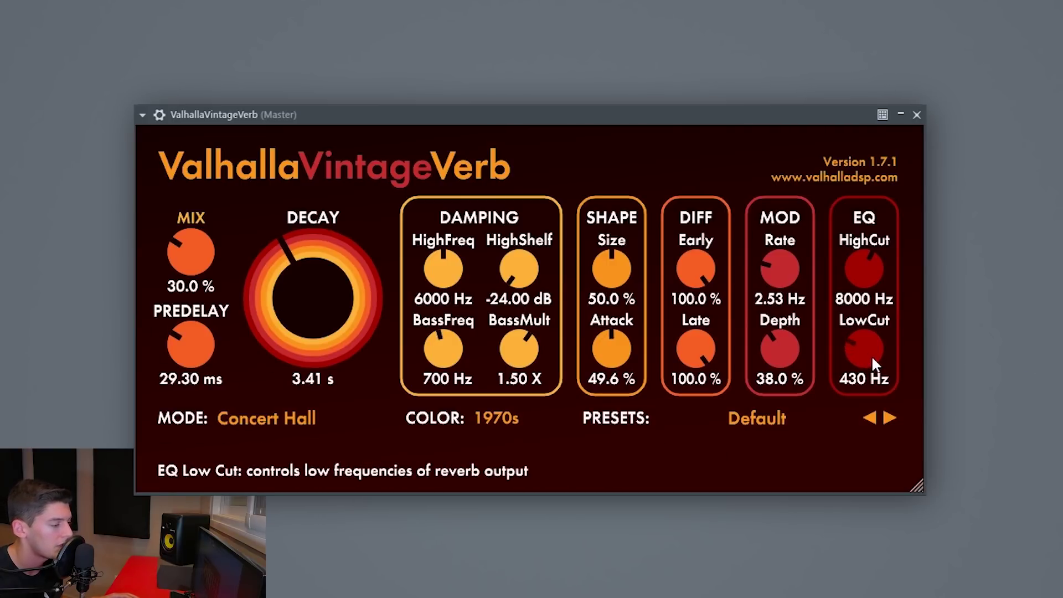
{"action": "left_click_drag", "start_coordinate": [868, 259], "coordinate": [870, 267]}
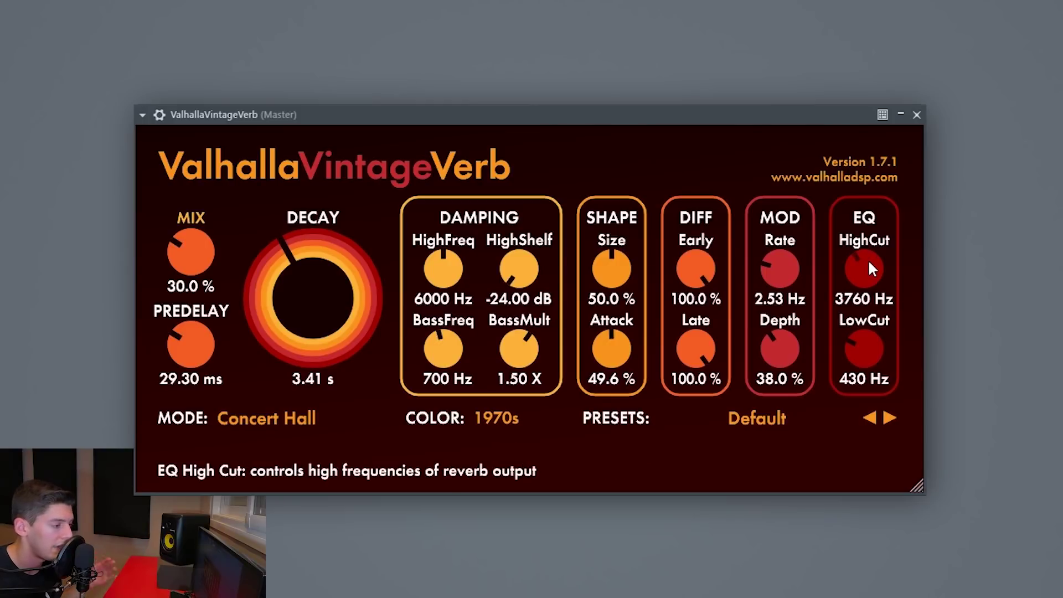
{"action": "scroll", "coordinate": [869, 263], "scroll_direction": "up", "scroll_amount": 3}
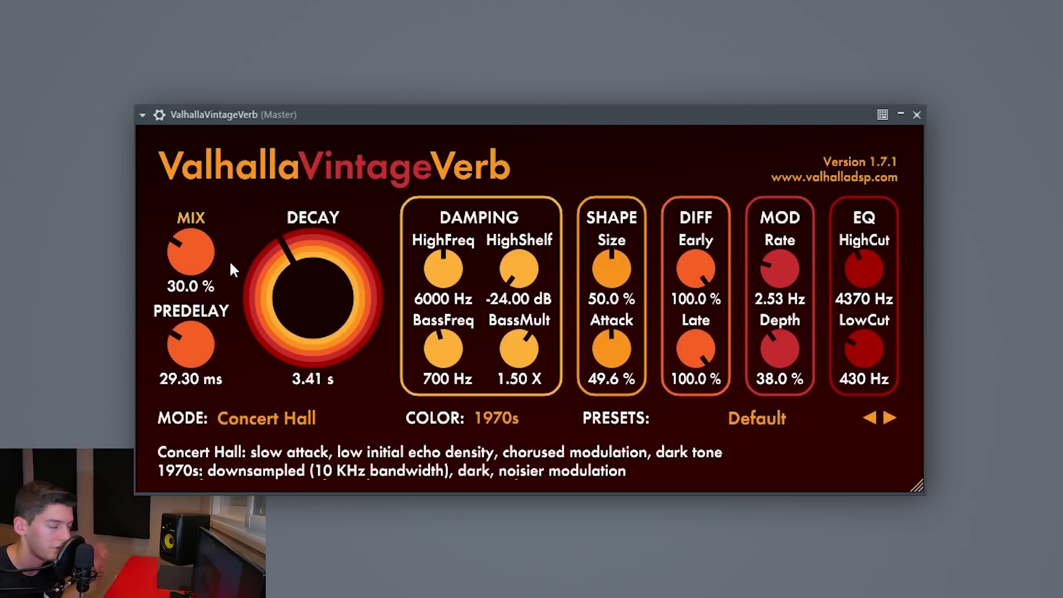
Step: Raise the reverb wet mix to about 37.6%
{"action": "left_click_drag", "start_coordinate": [191, 261], "coordinate": [197, 234]}
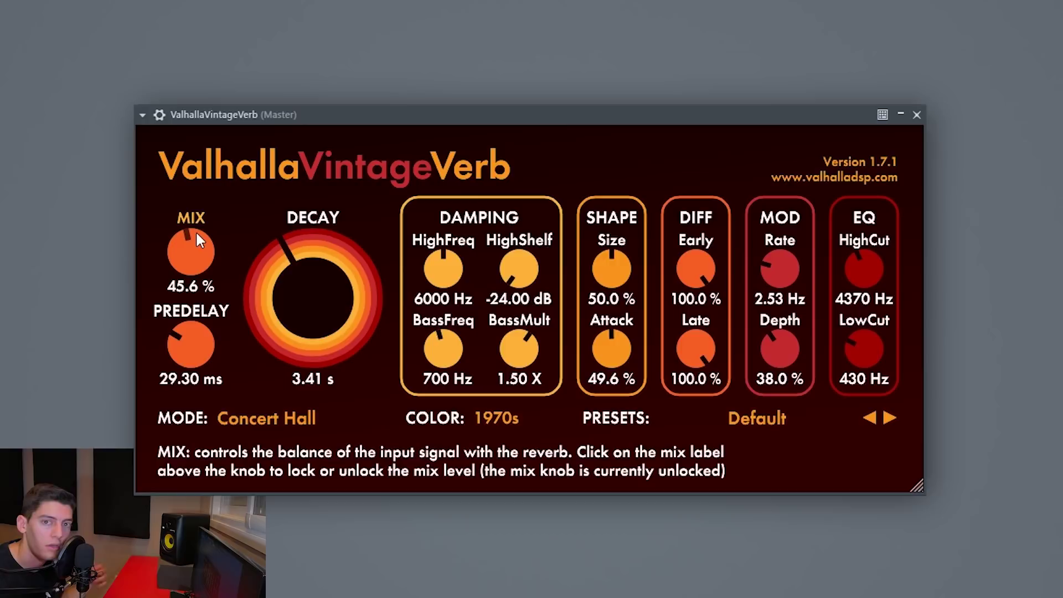
{"action": "left_click_drag", "start_coordinate": [188, 254], "coordinate": [193, 260]}
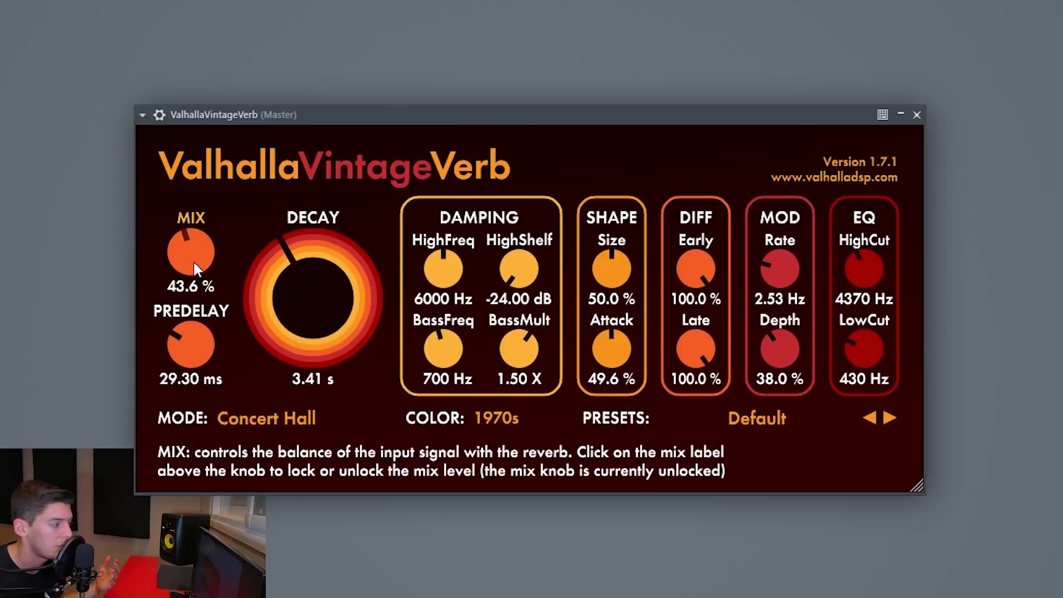
{"action": "left_click_drag", "start_coordinate": [294, 317], "coordinate": [303, 320]}
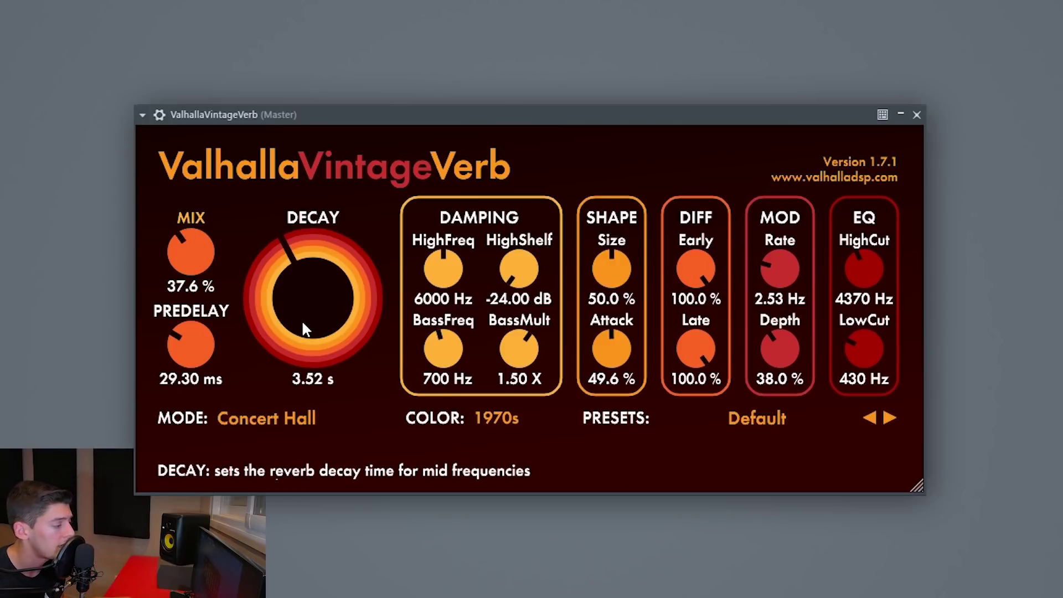
Step: Lengthen the reverb decay from 3.41 s toward 4.9 s
{"action": "scroll", "coordinate": [303, 323], "scroll_direction": "up", "scroll_amount": 1}
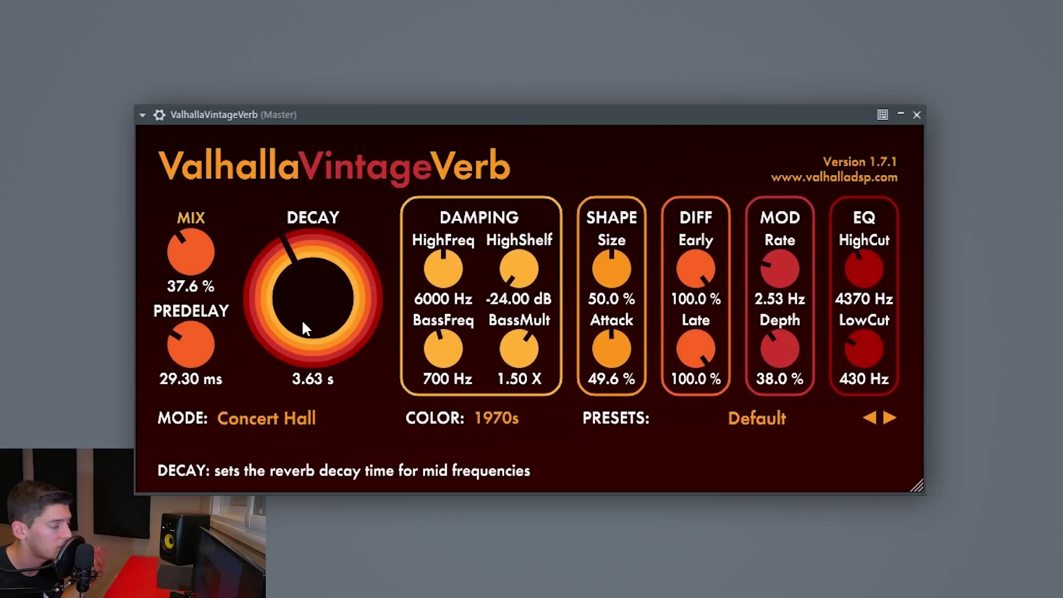
{"action": "scroll", "coordinate": [302, 322], "scroll_direction": "up", "scroll_amount": 5}
{"action": "left_click_drag", "start_coordinate": [305, 327], "coordinate": [309, 319]}
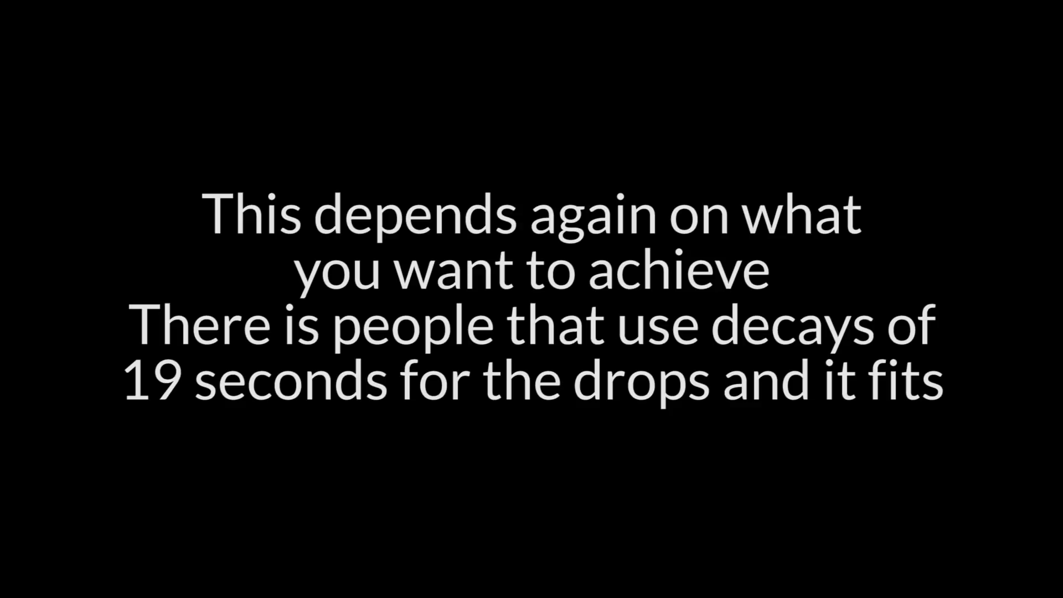
Step: Push the reverb decay past 4.23 s up to 5.04 s
{"action": "left_click_drag", "start_coordinate": [302, 310], "coordinate": [302, 306]}
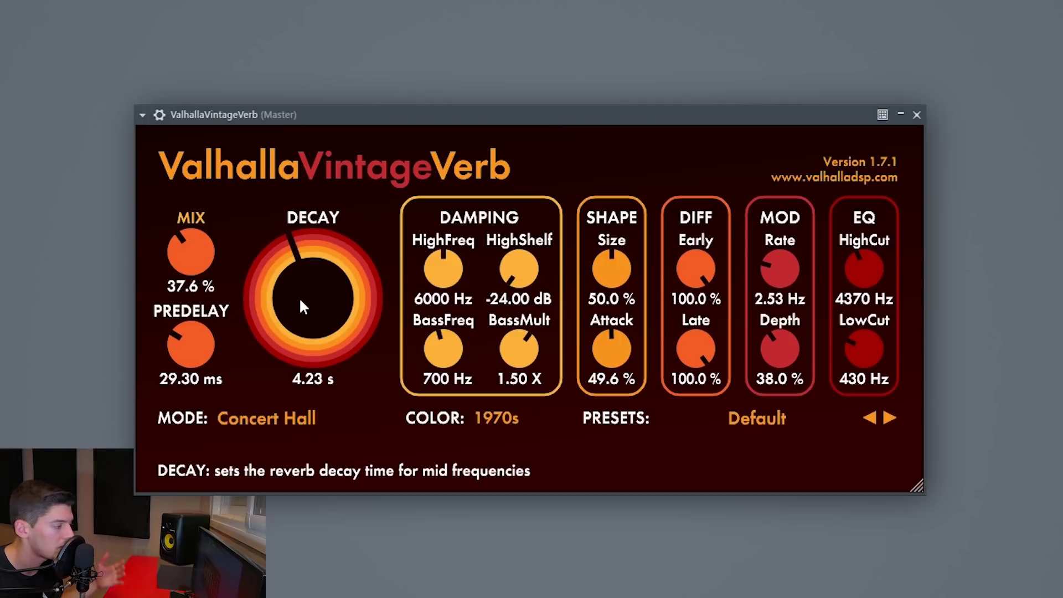
{"action": "left_click_drag", "start_coordinate": [300, 301], "coordinate": [294, 294]}
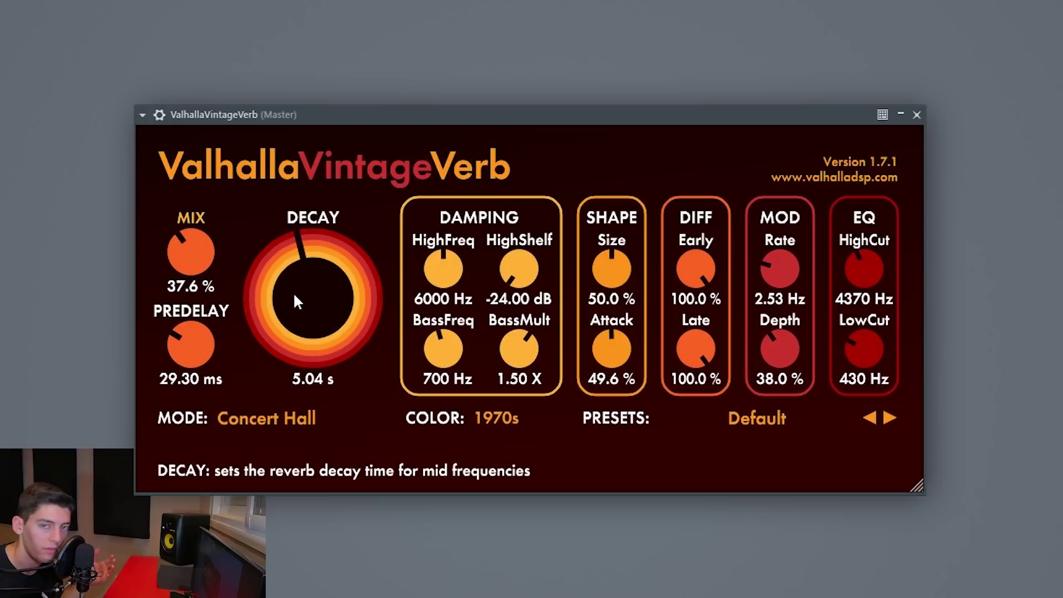